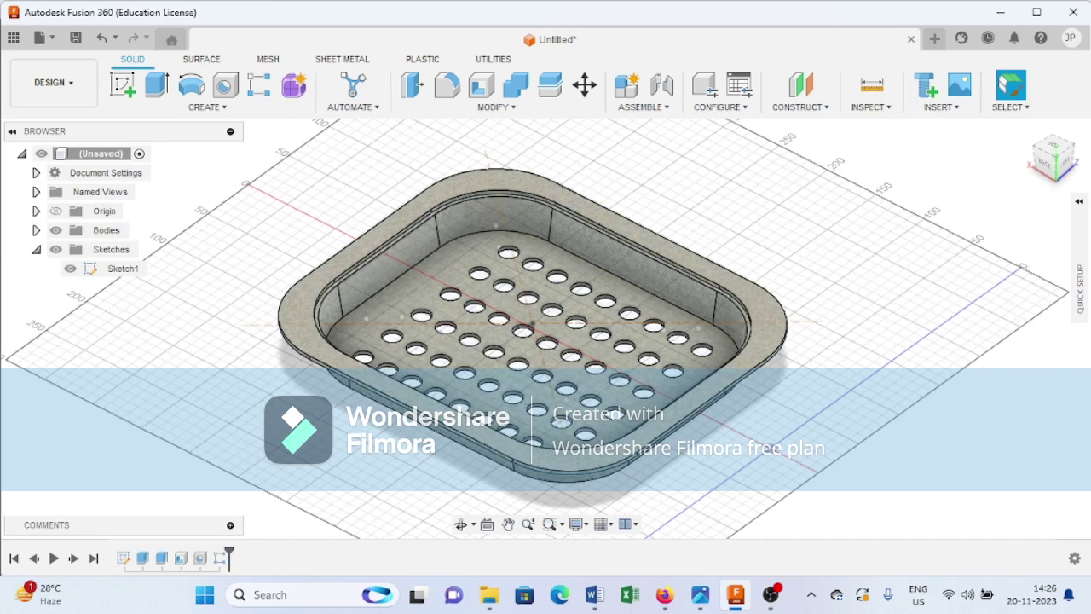
- Check the tray's reference drawing, and start a sketch on the horizontal origin plane of a new design
left_click(700, 595)
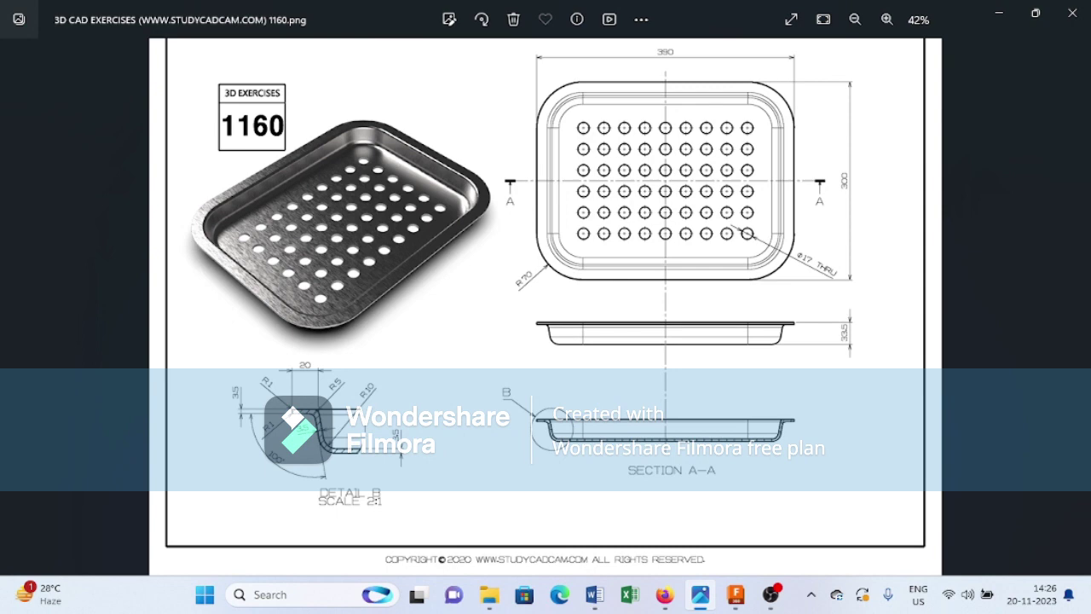
key("alt+Tab")
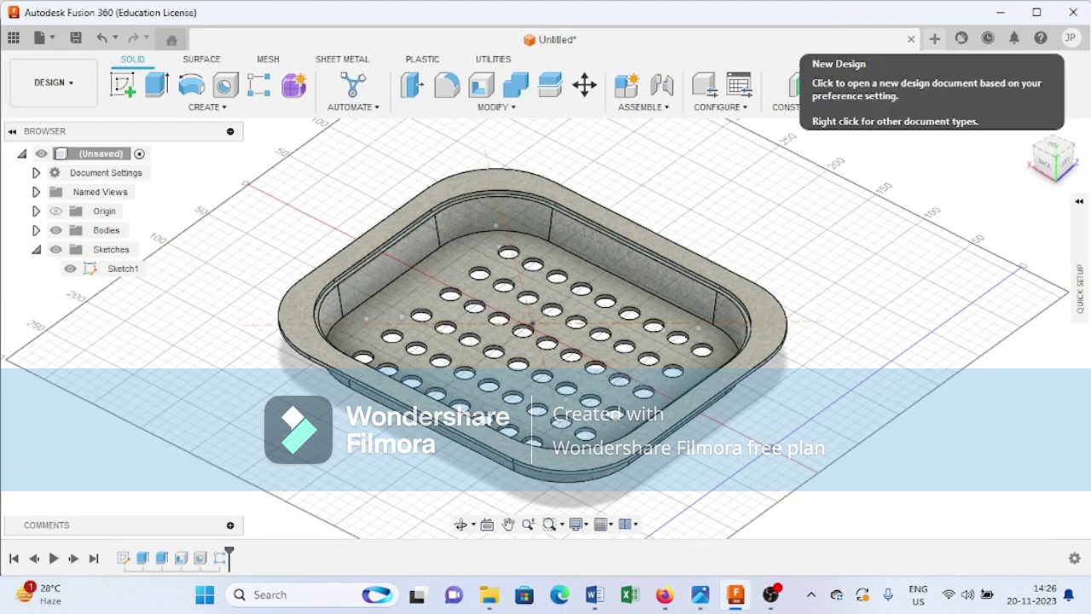
left_click(935, 38)
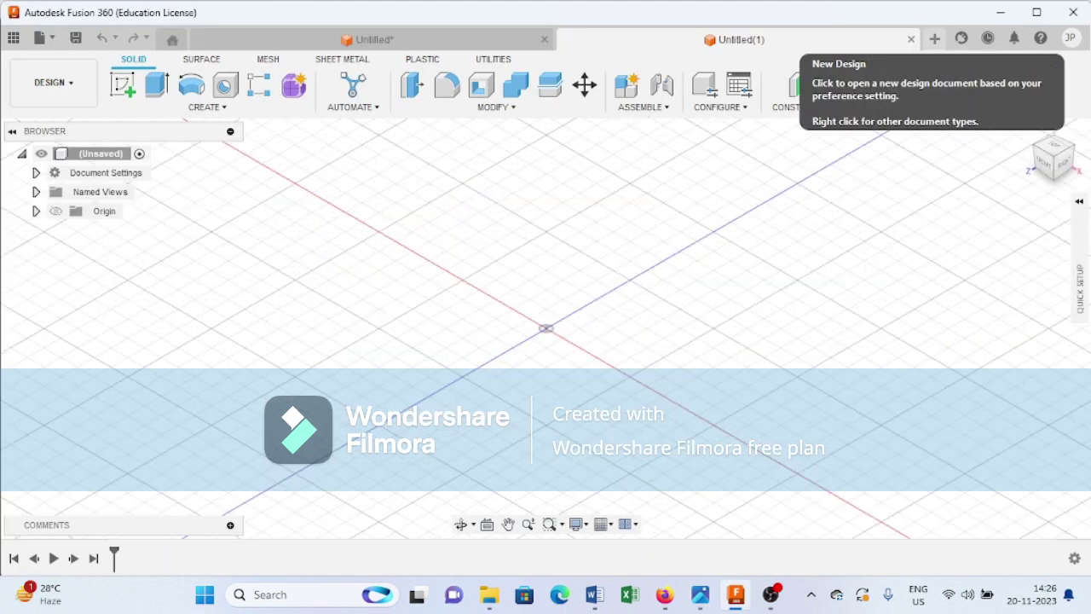
left_click(122, 84)
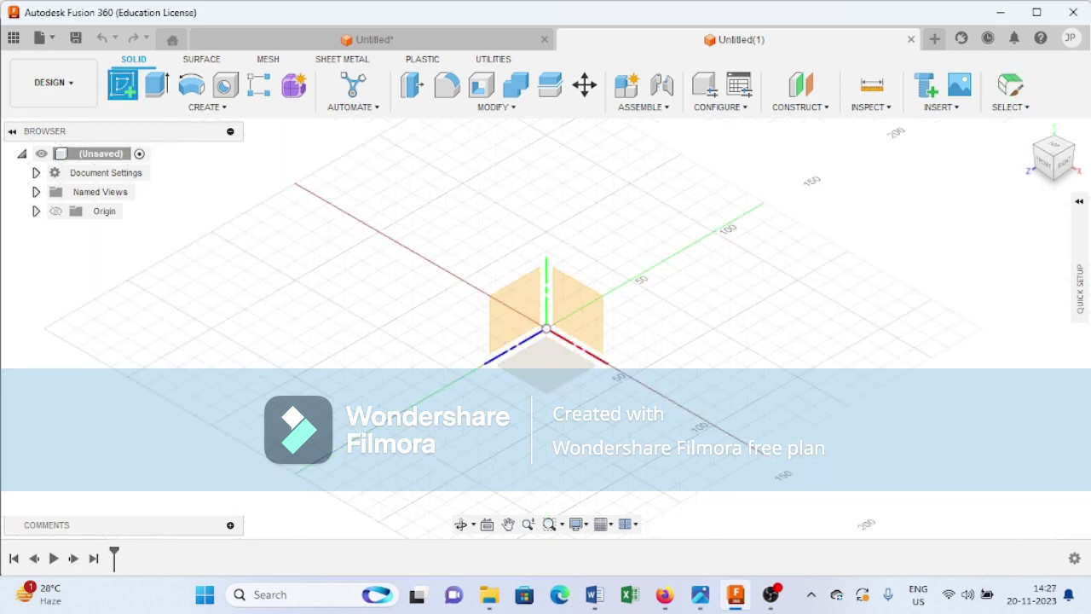
left_click(545, 365)
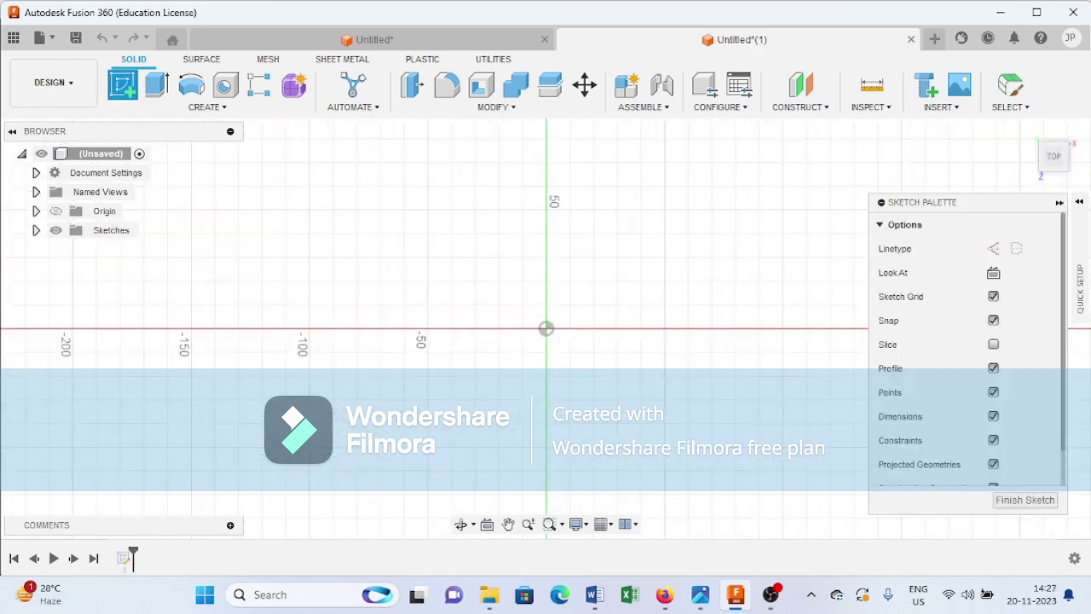
- Sketch a center rectangle 390 mm wide and 300 mm high, centred on the origin
left_click(156, 85)
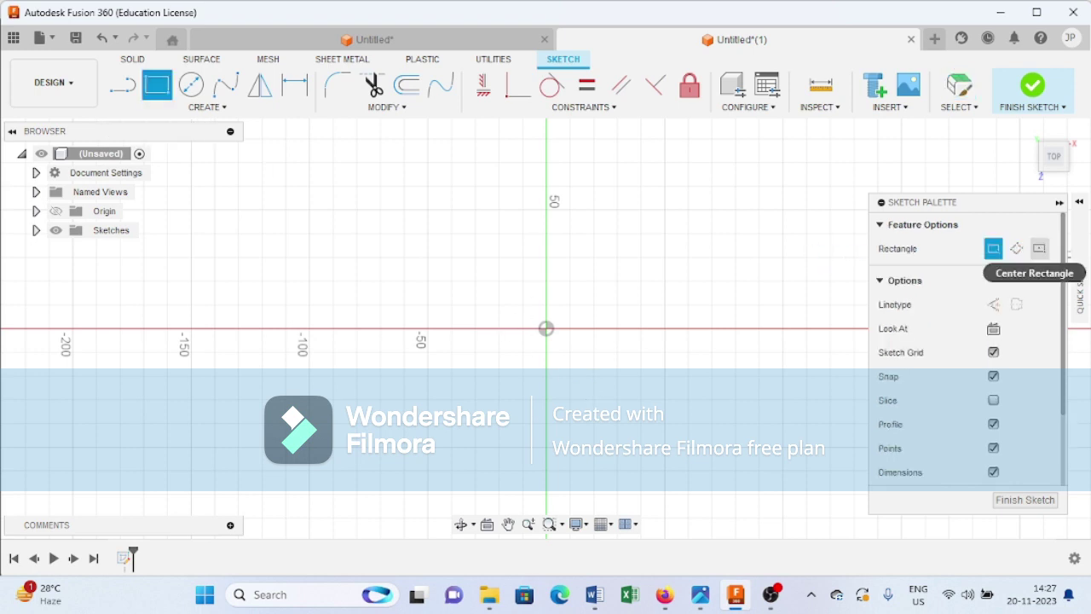
left_click(1039, 248)
left_click(546, 329)
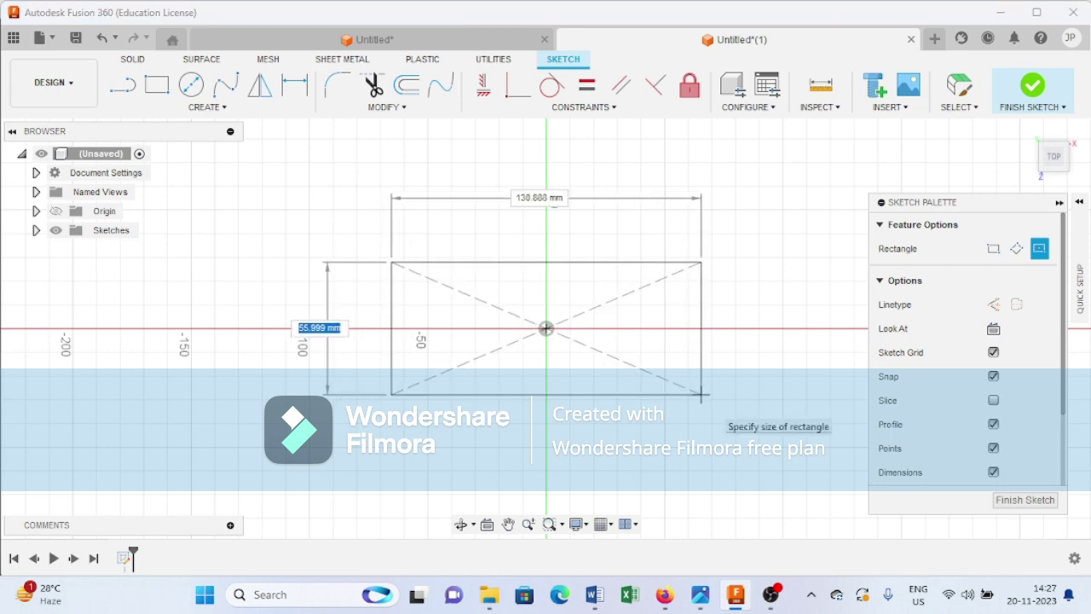
type("39")
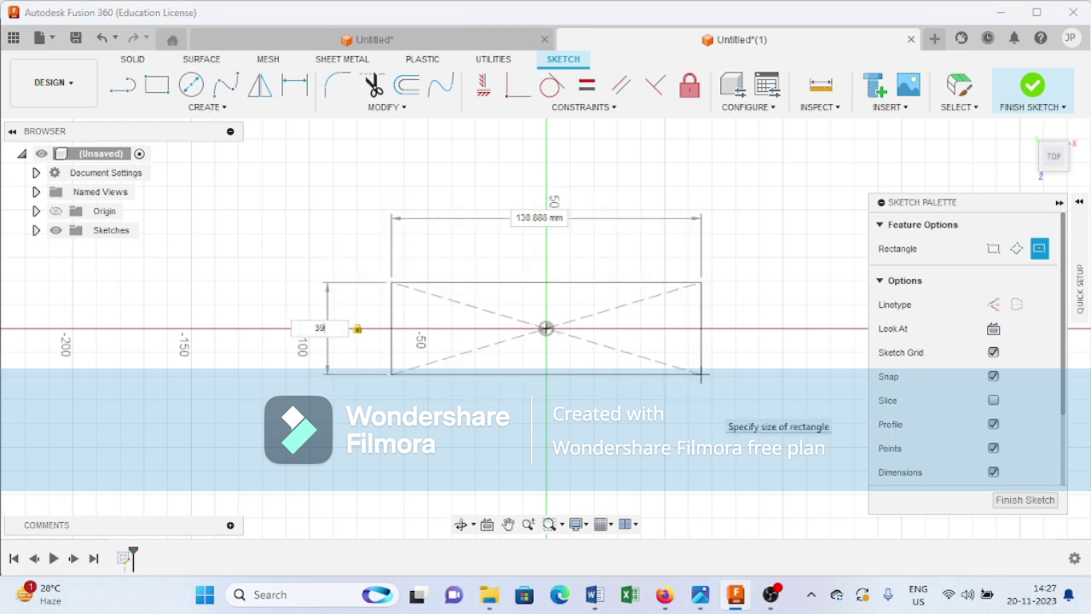
type("00")
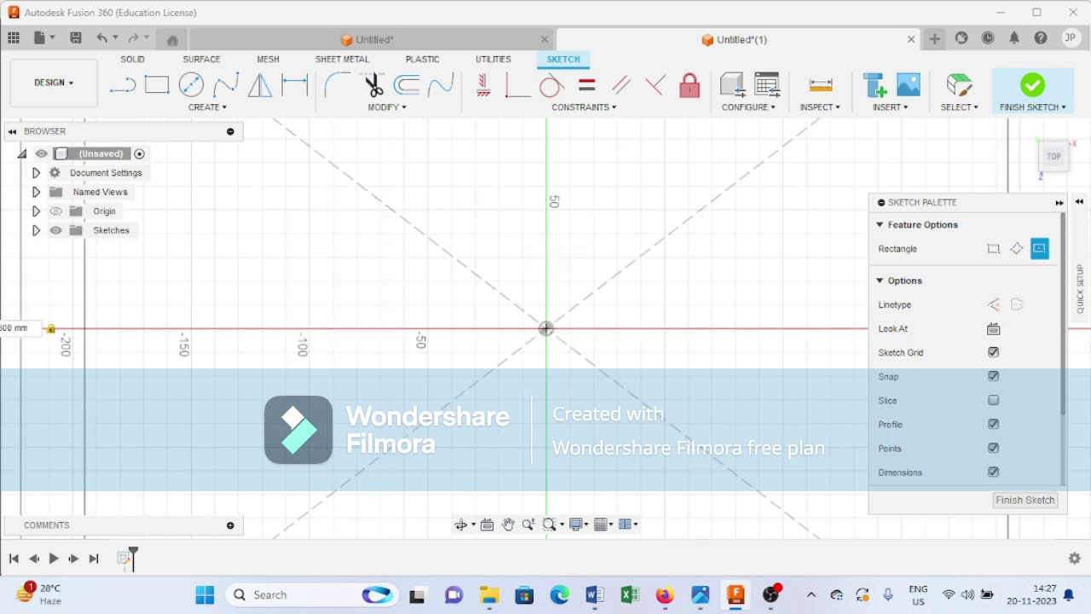
scroll(742, 256, "down", 5)
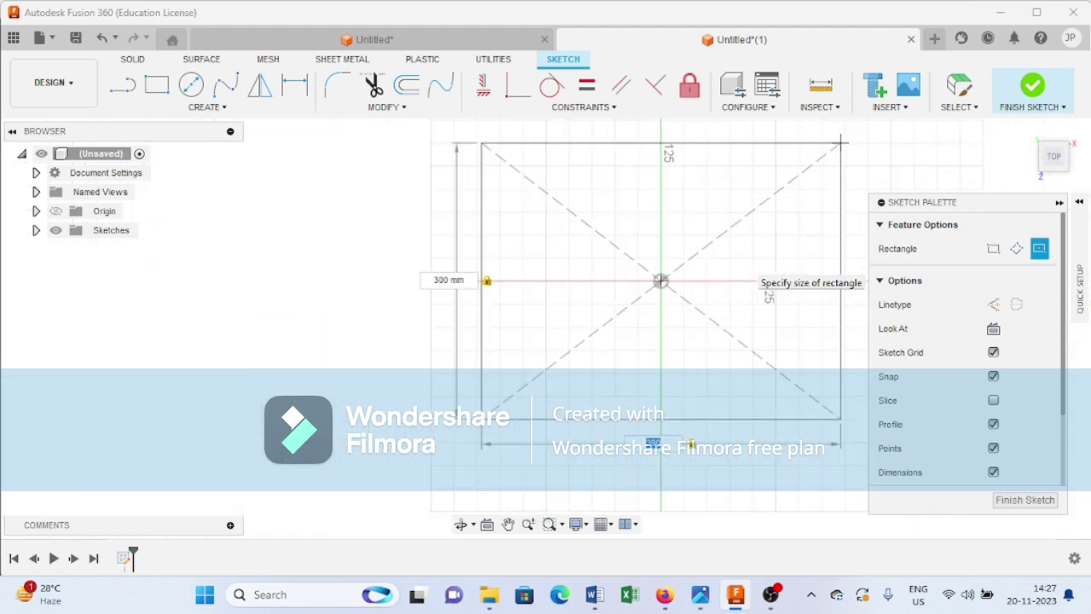
middle_click_drag(834, 290, 643, 313)
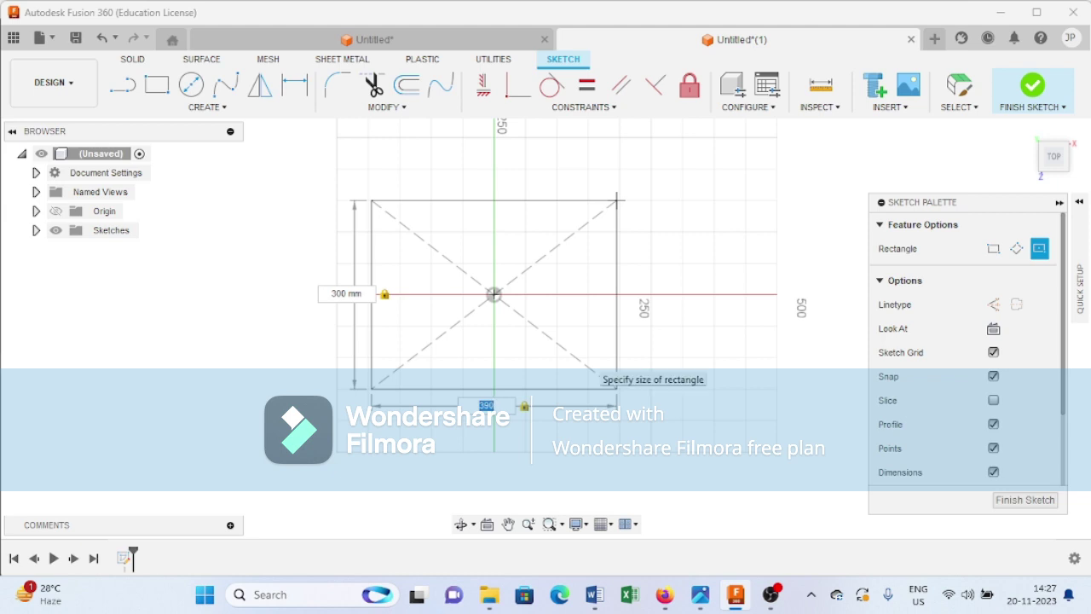
key("Return")
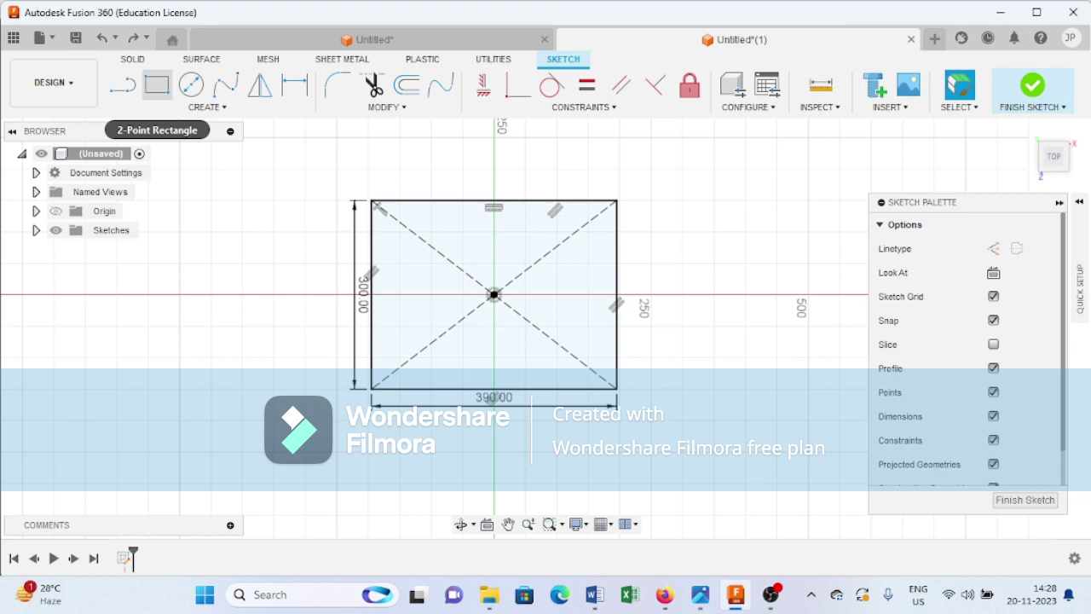
- Sketch a second center rectangle, 350 mm wide and 260 mm high, from the origin inside the first one
left_click(157, 84)
left_click(1039, 248)
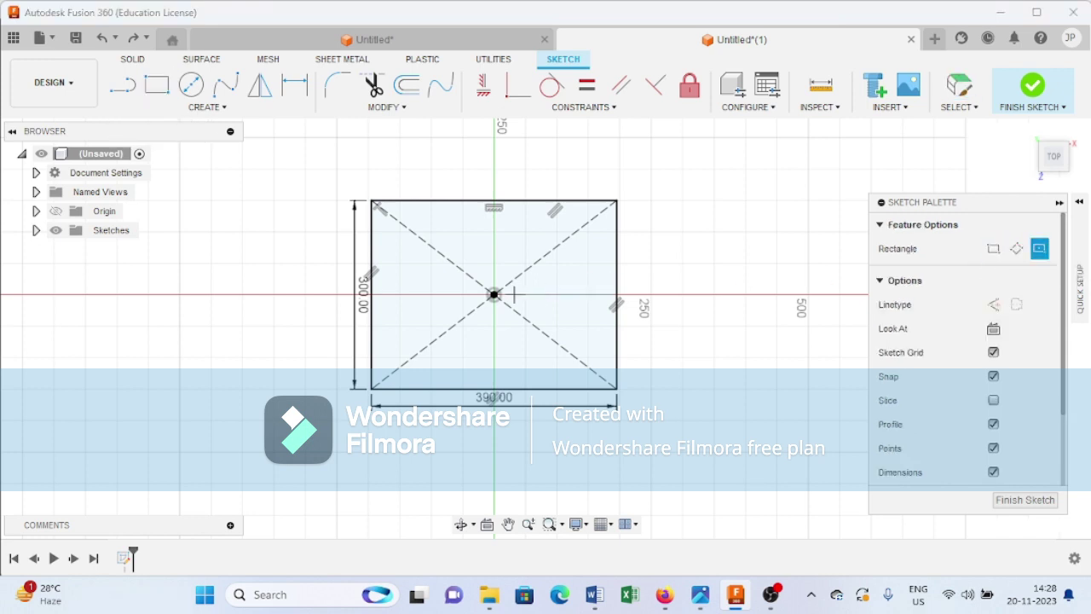
left_click(494, 294)
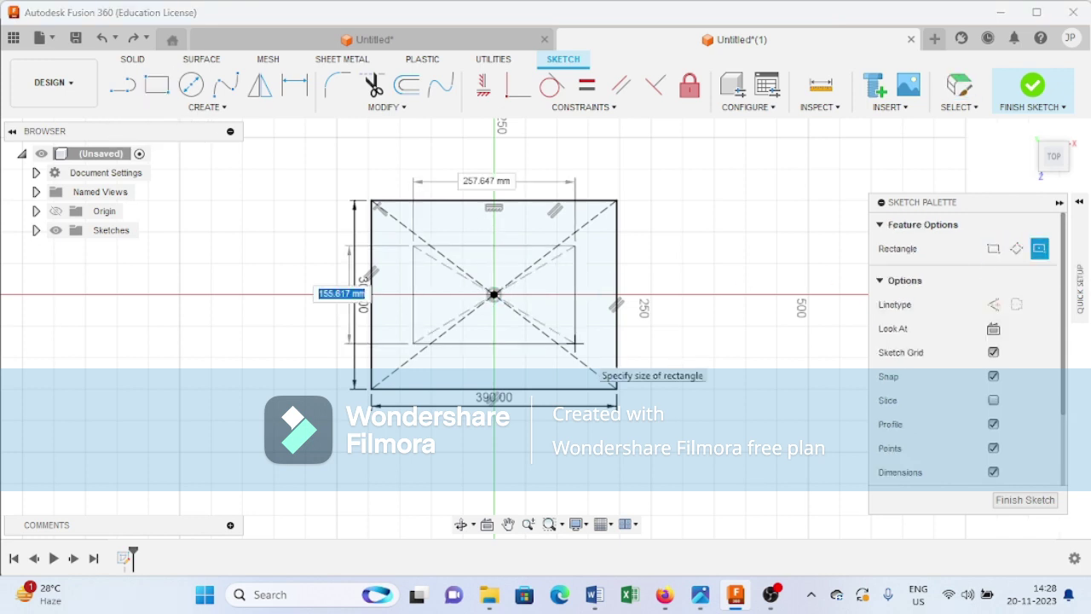
type("260")
key("Tab")
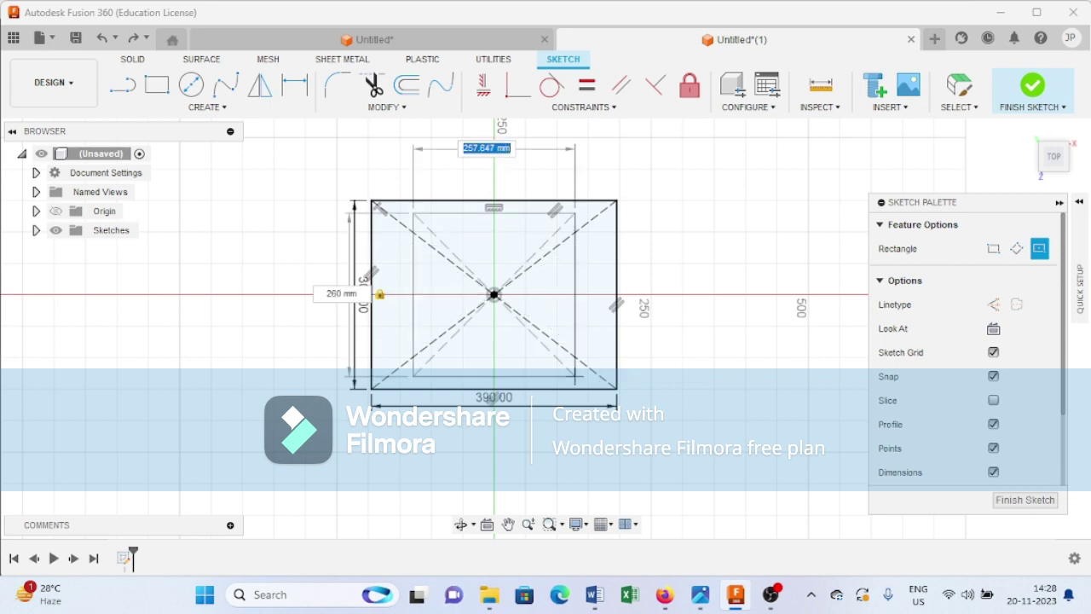
type("350")
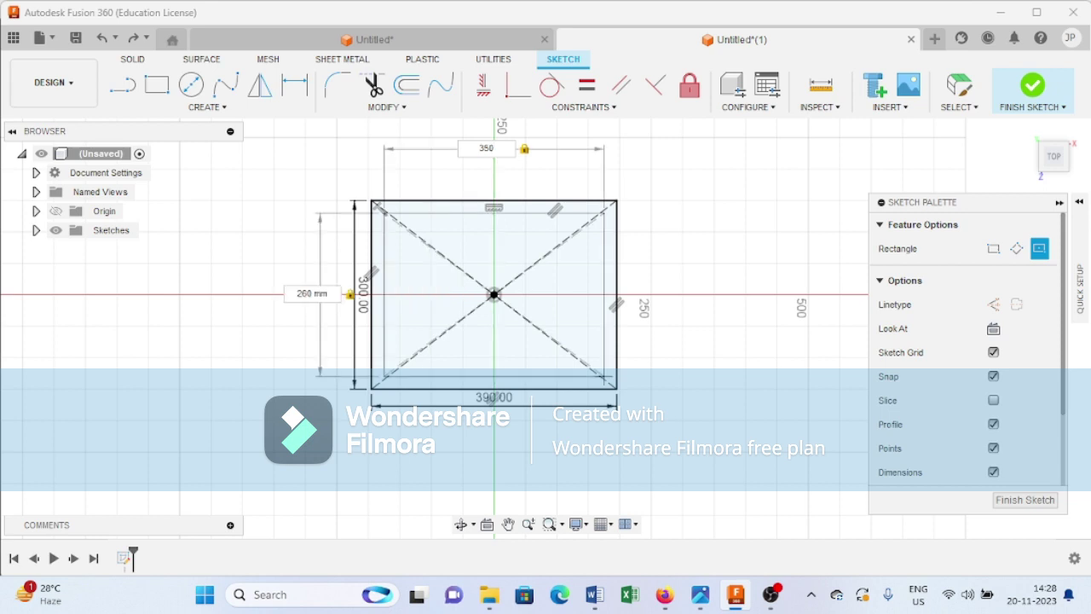
key("Tab")
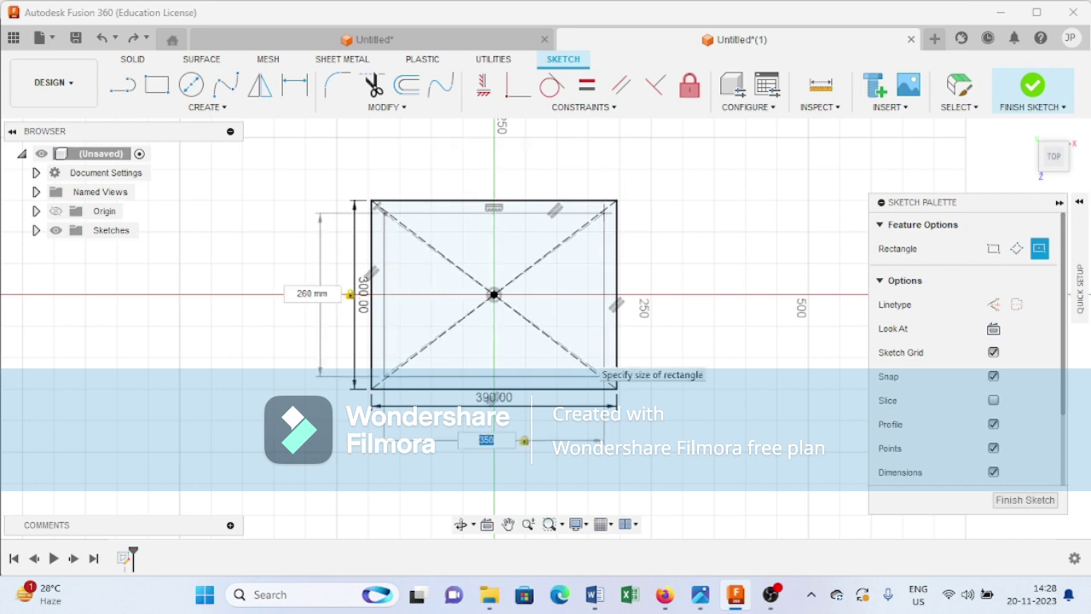
key("Return")
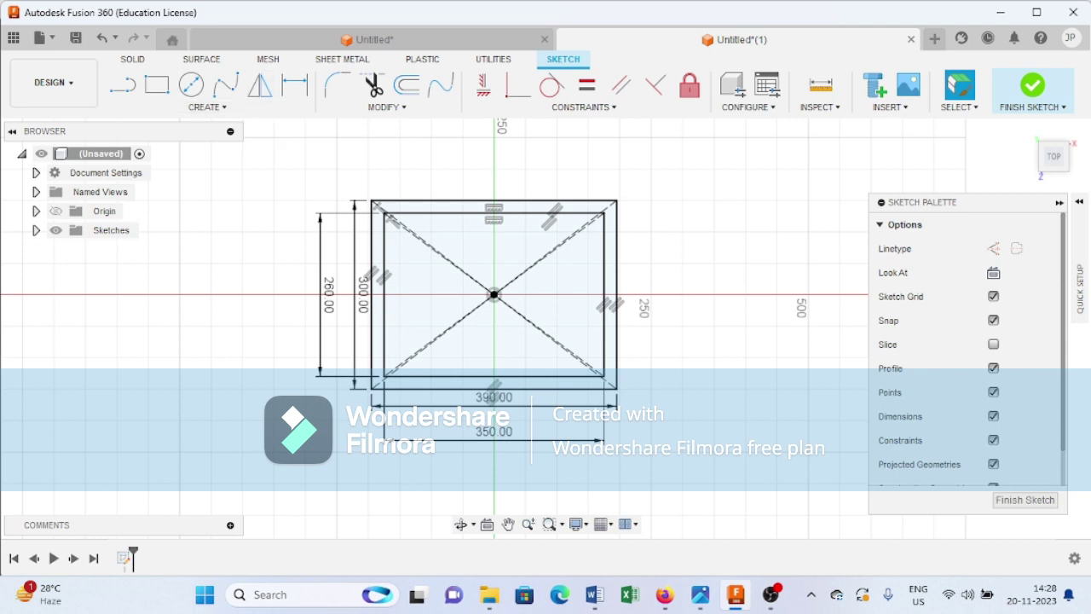
- Round all four corners of the outer rectangle with 70 mm sketch fillets
left_click(337, 85)
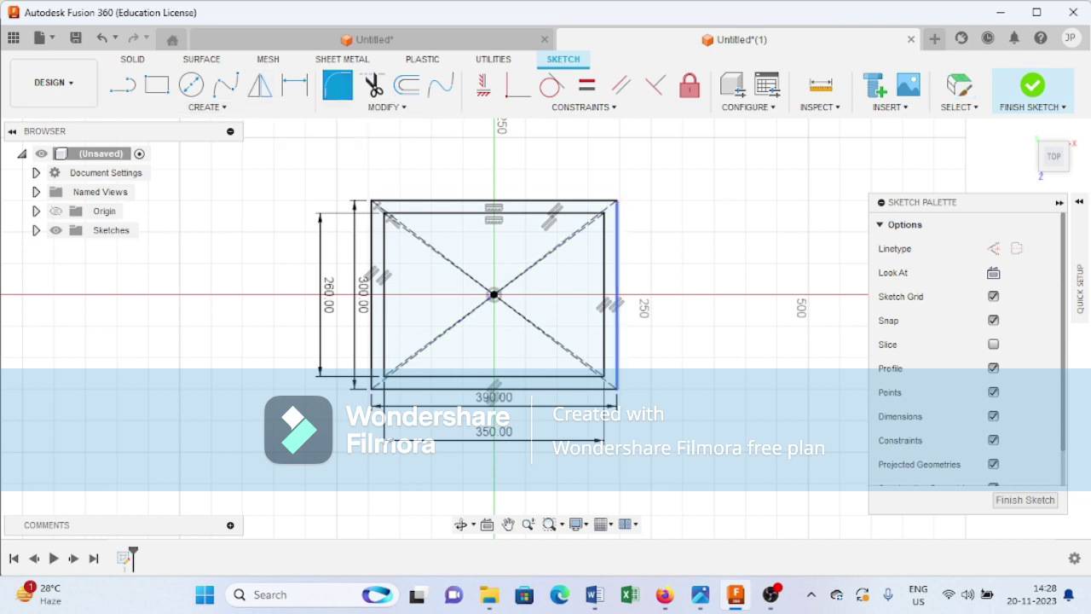
left_click(617, 233)
left_click(604, 201)
left_click(612, 203)
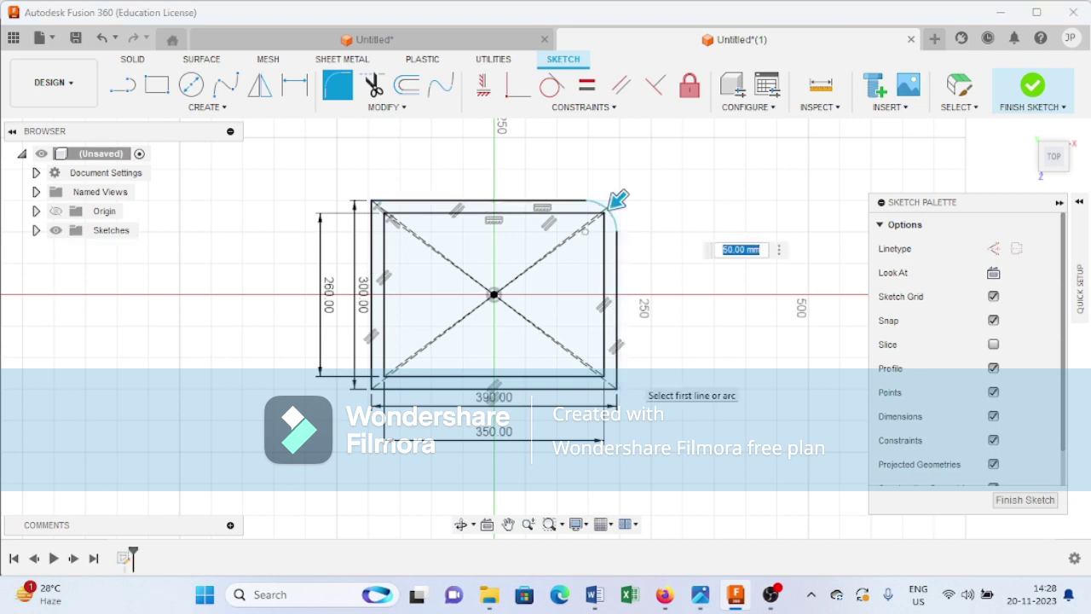
type("70")
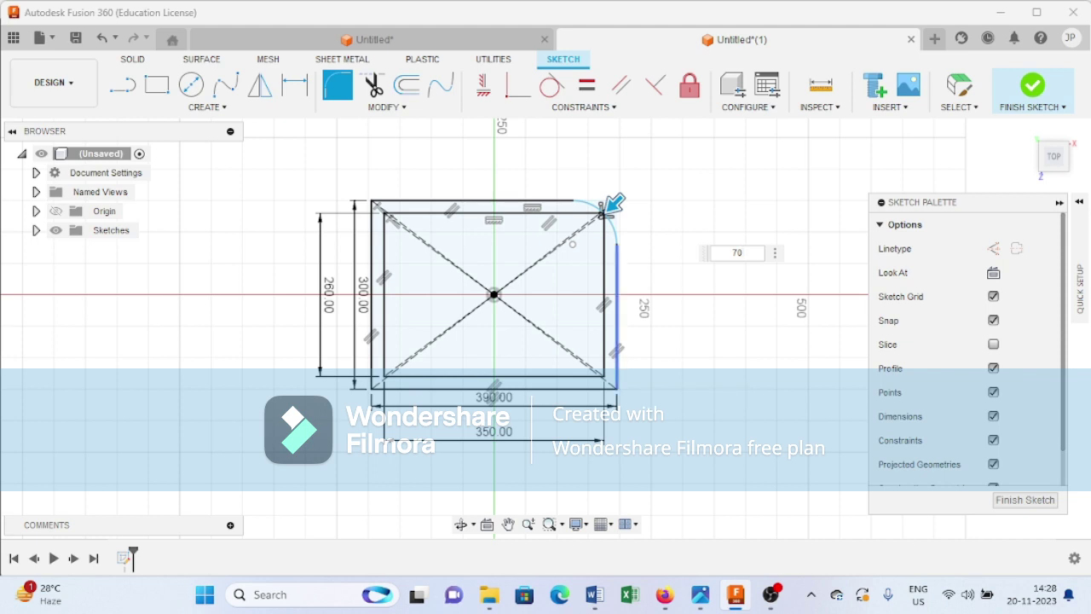
key("Return")
left_click(605, 376)
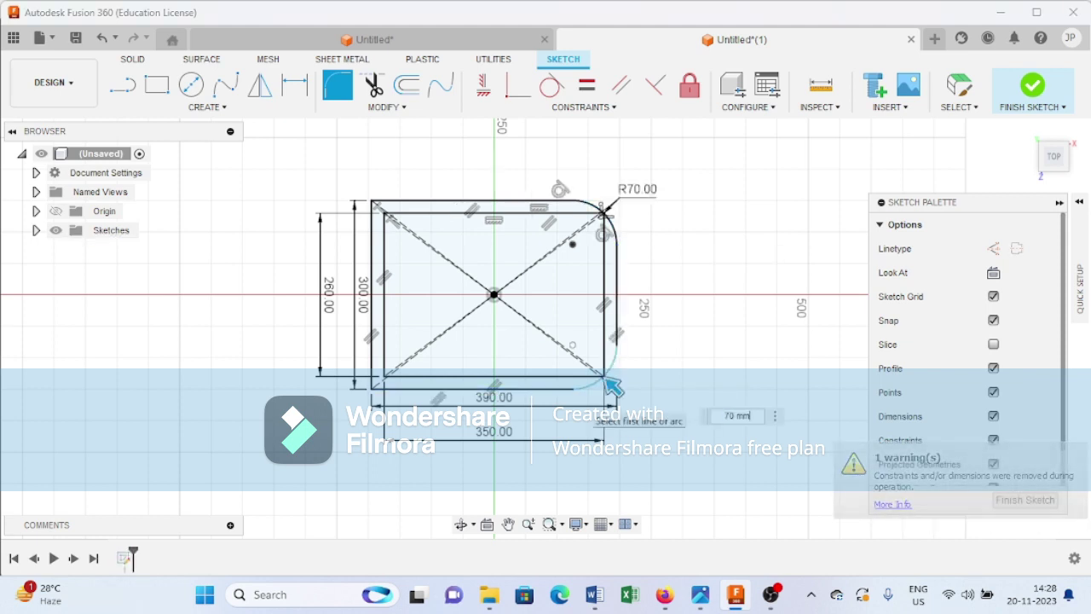
key("Return")
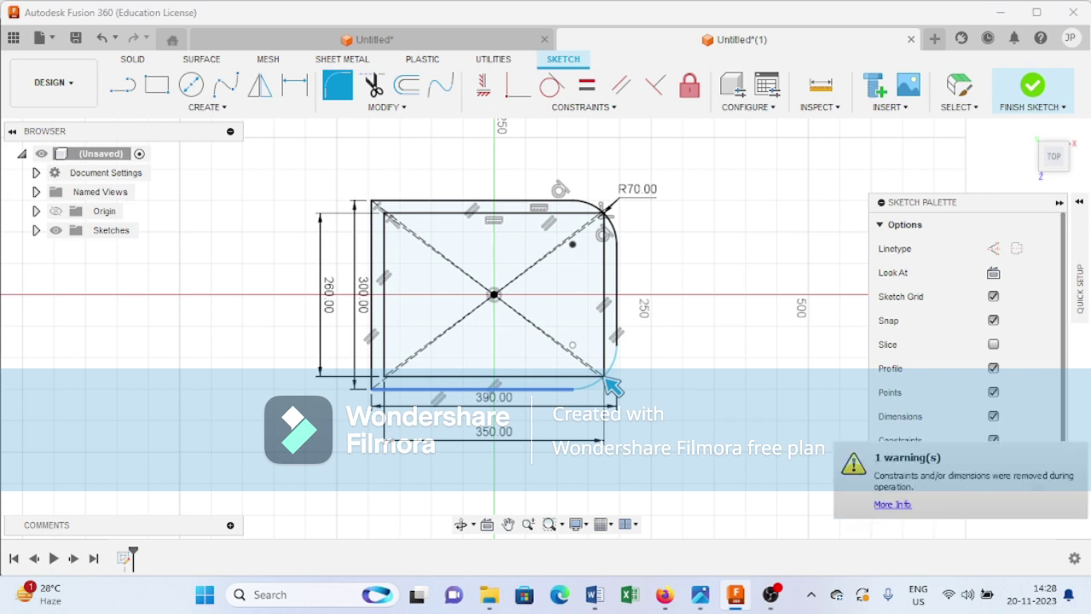
left_click(373, 379)
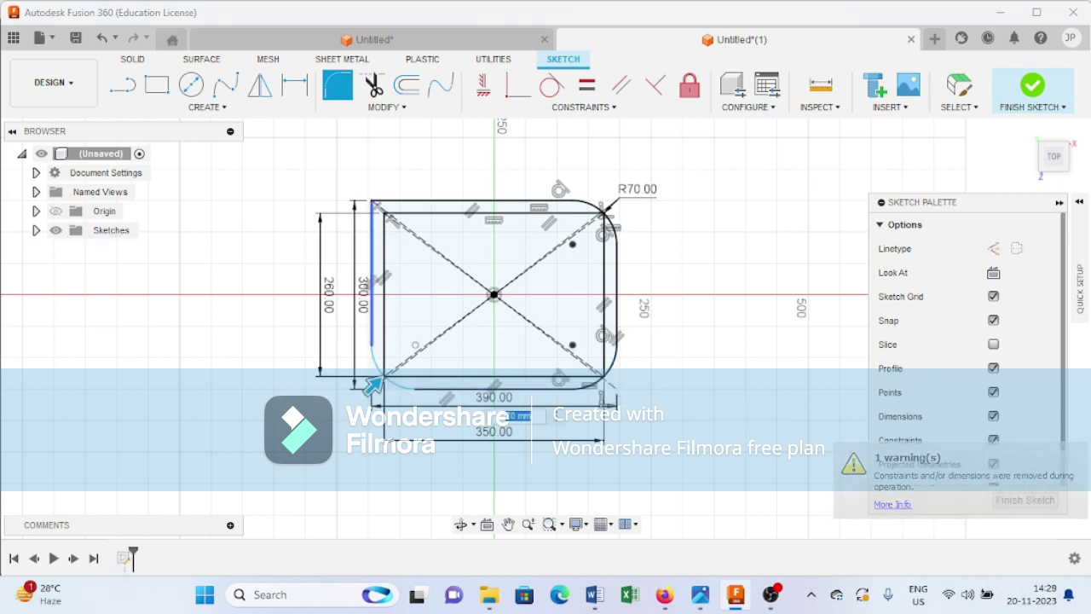
left_click(372, 272)
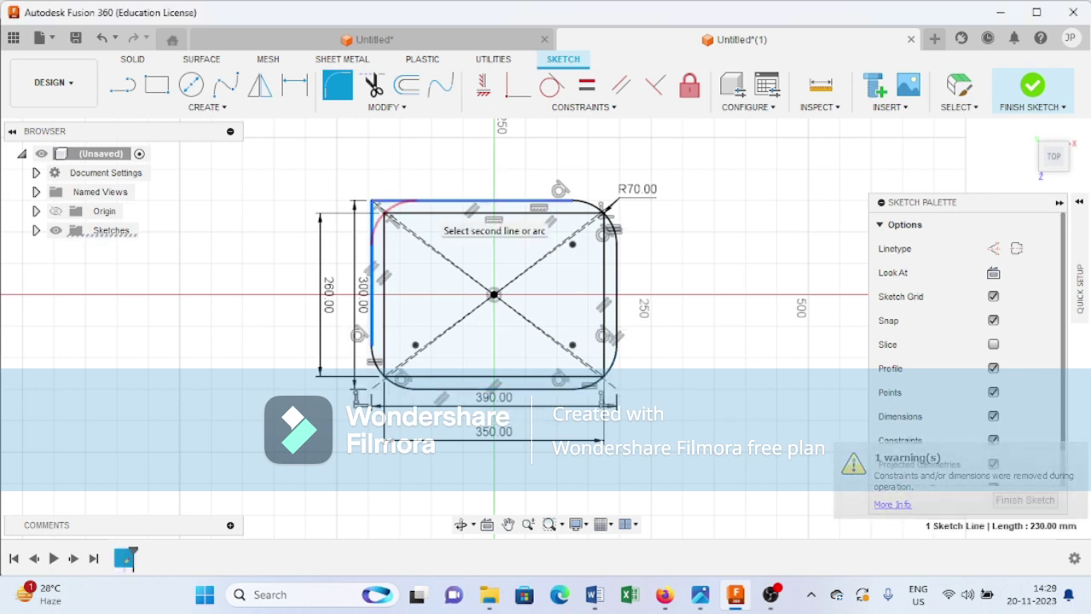
left_click(379, 203)
key("Return")
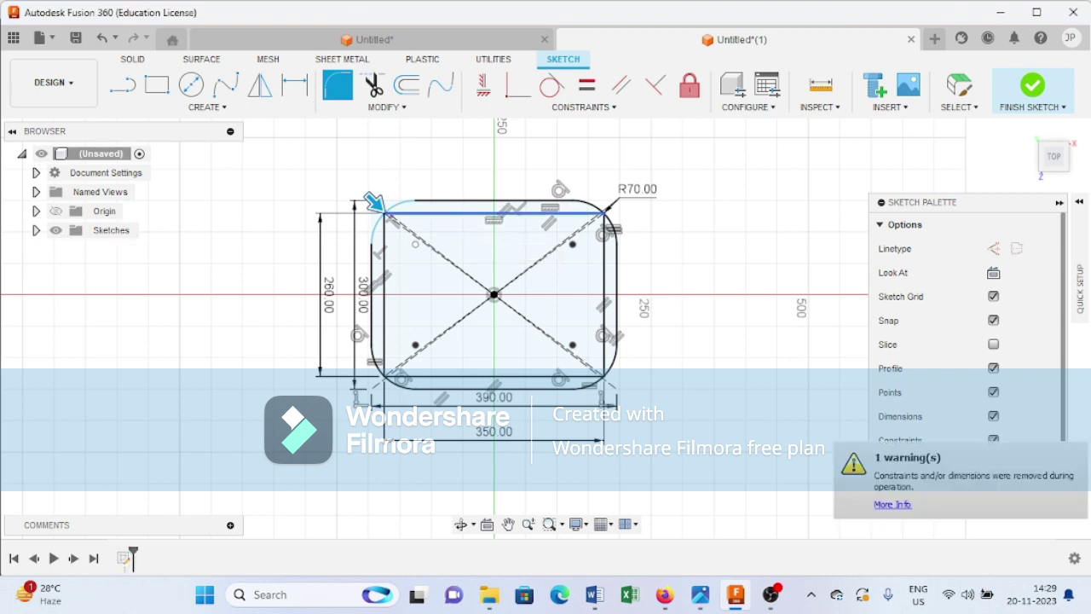
- Round all four corners of the inner rectangle with 70 mm fillets, and finish the sketch in an isometric view
left_click(387, 215)
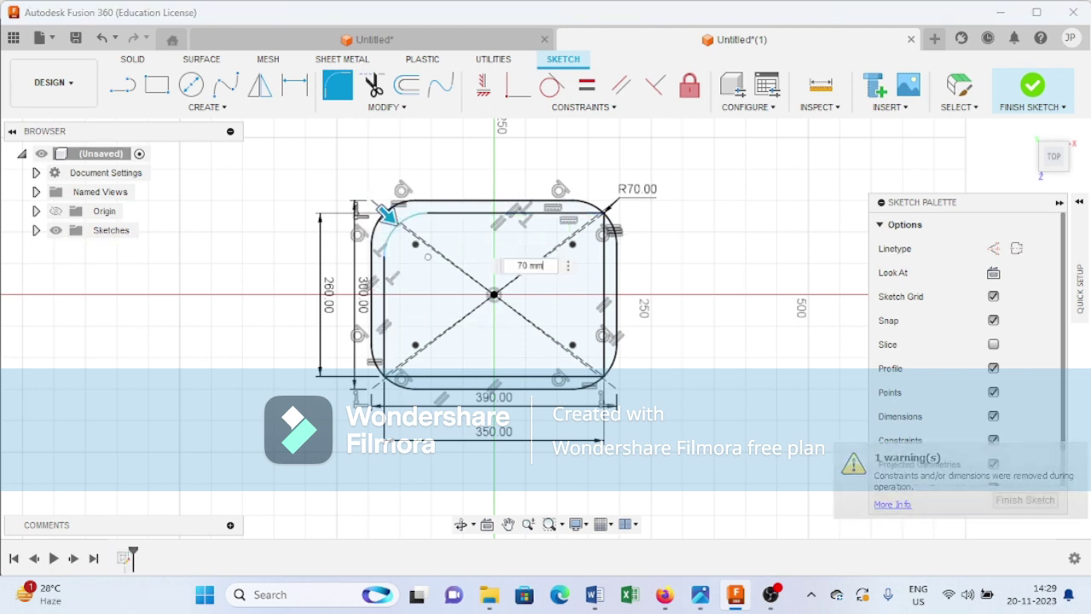
key("Return")
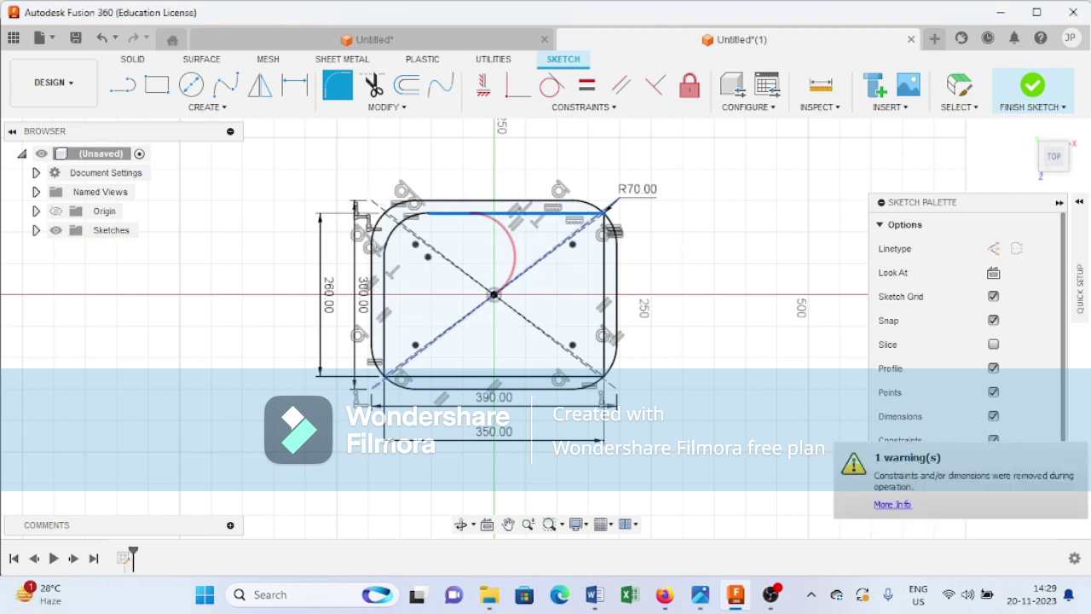
left_click(603, 213)
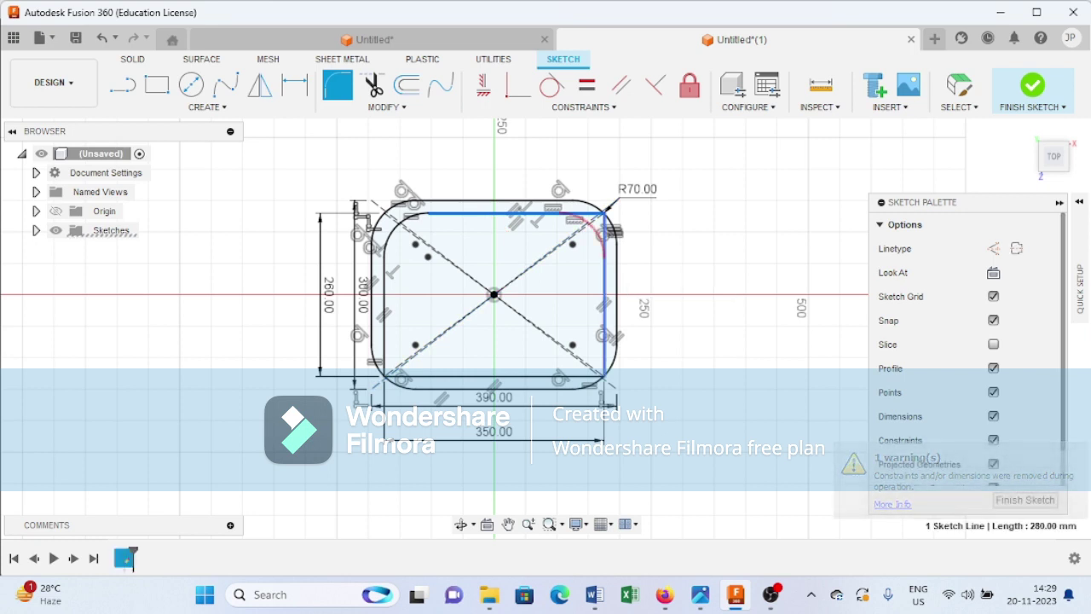
left_click(602, 217)
key("Return")
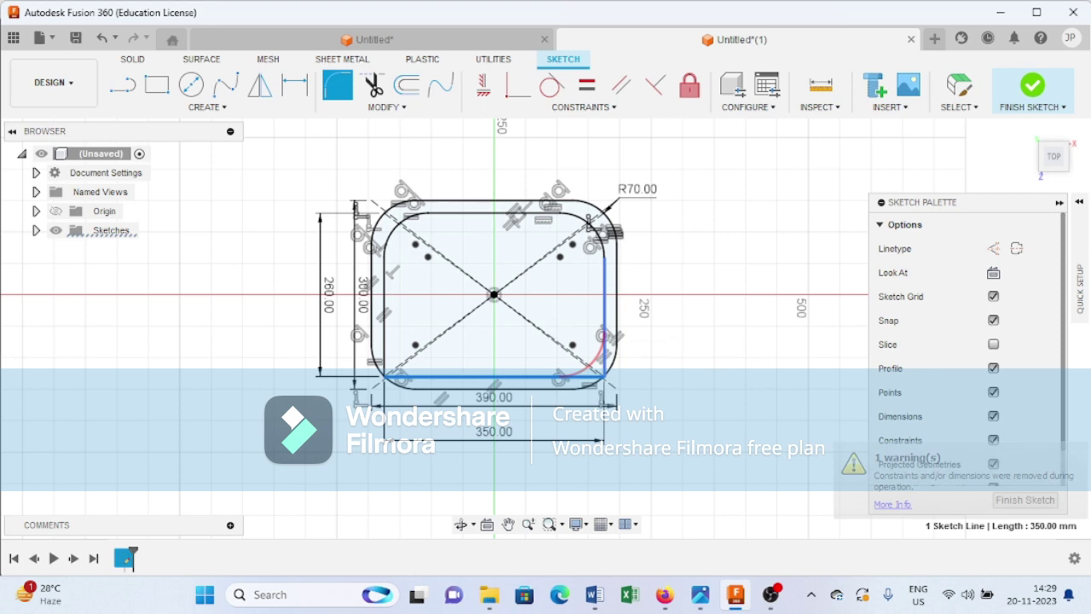
left_click(600, 370)
key("Return")
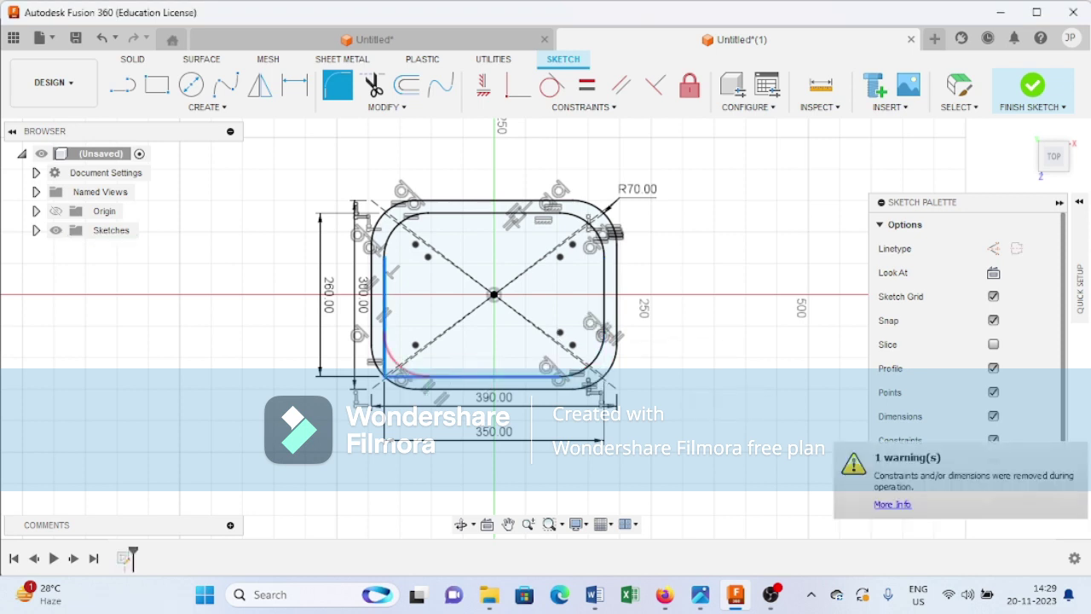
left_click(386, 372)
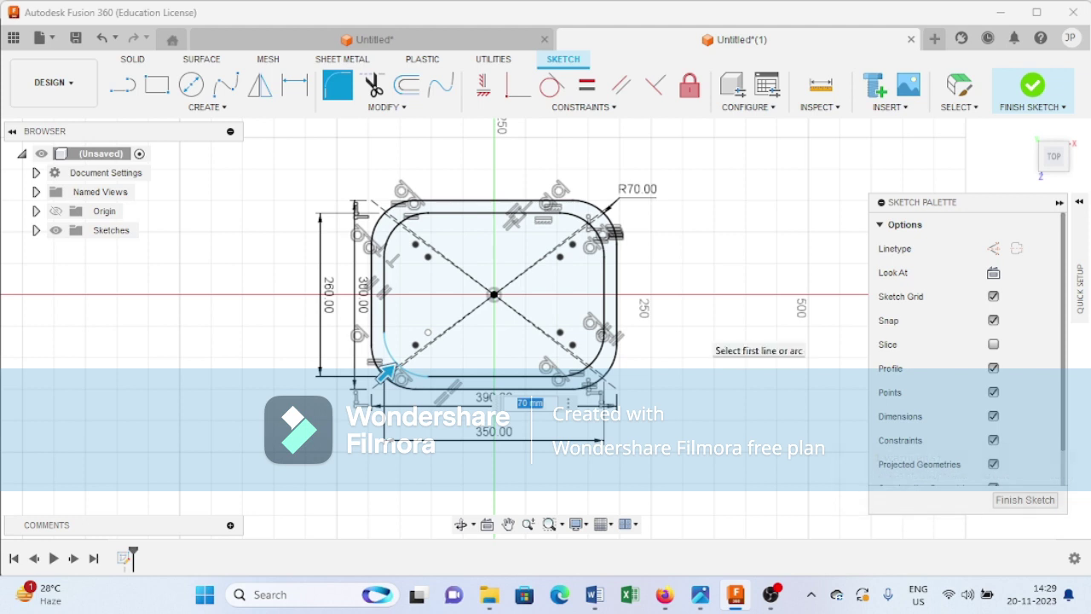
key("Return")
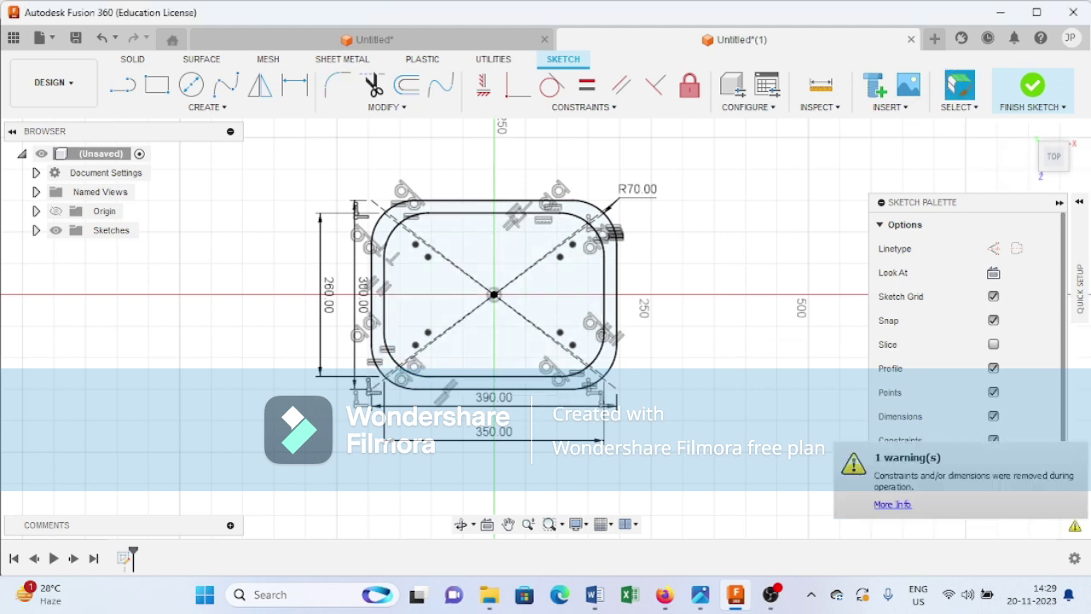
left_click(1032, 86)
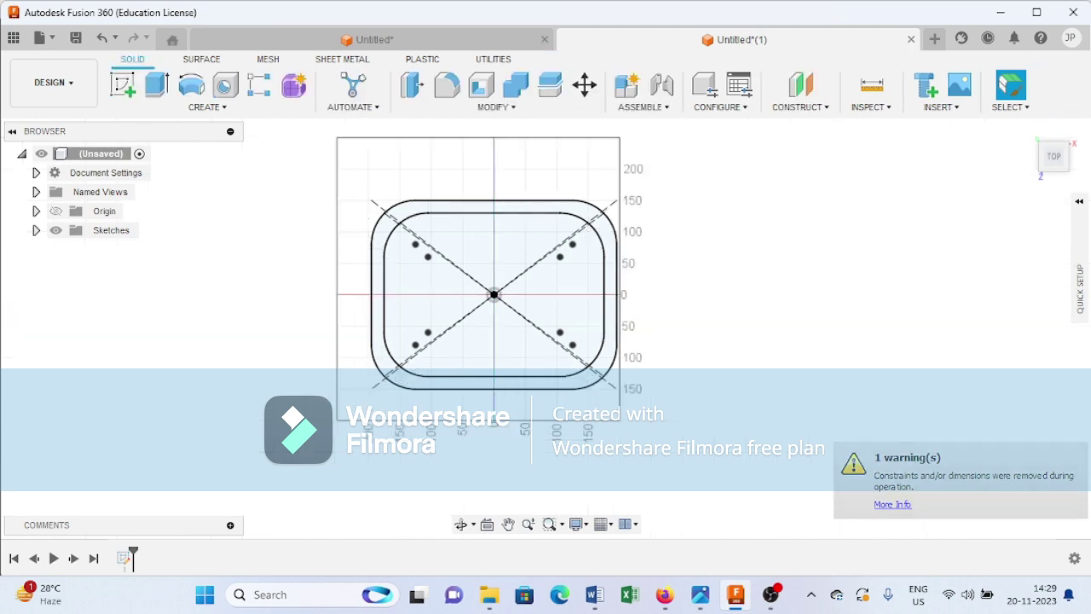
left_click(1028, 129)
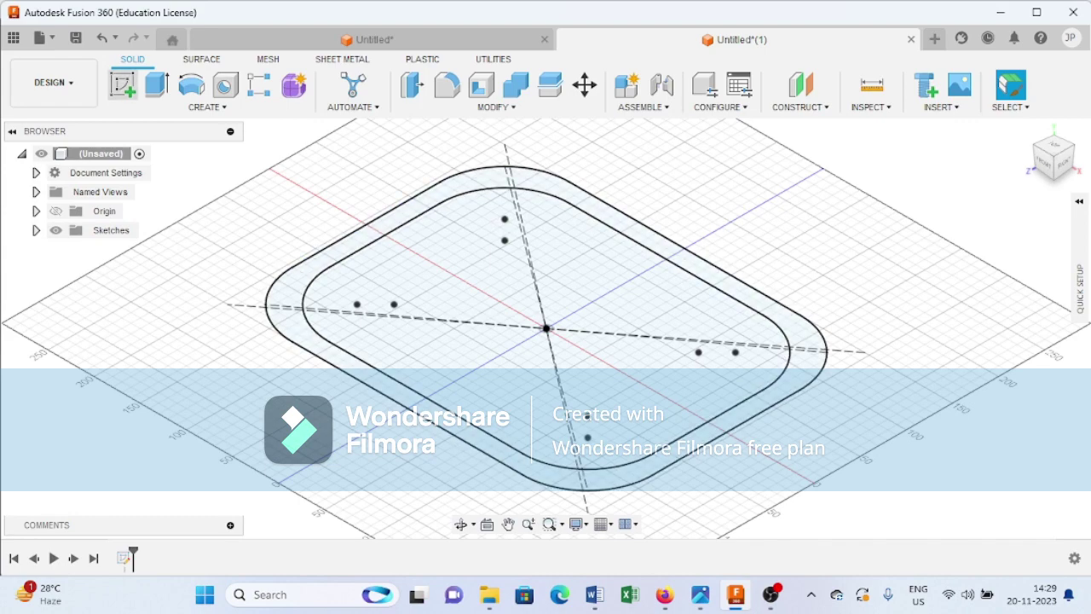
- Extrude the rim profile between the two rounded rectangles 3.5 mm as a new body, checking the thickness in the exercise drawing
left_click(157, 85)
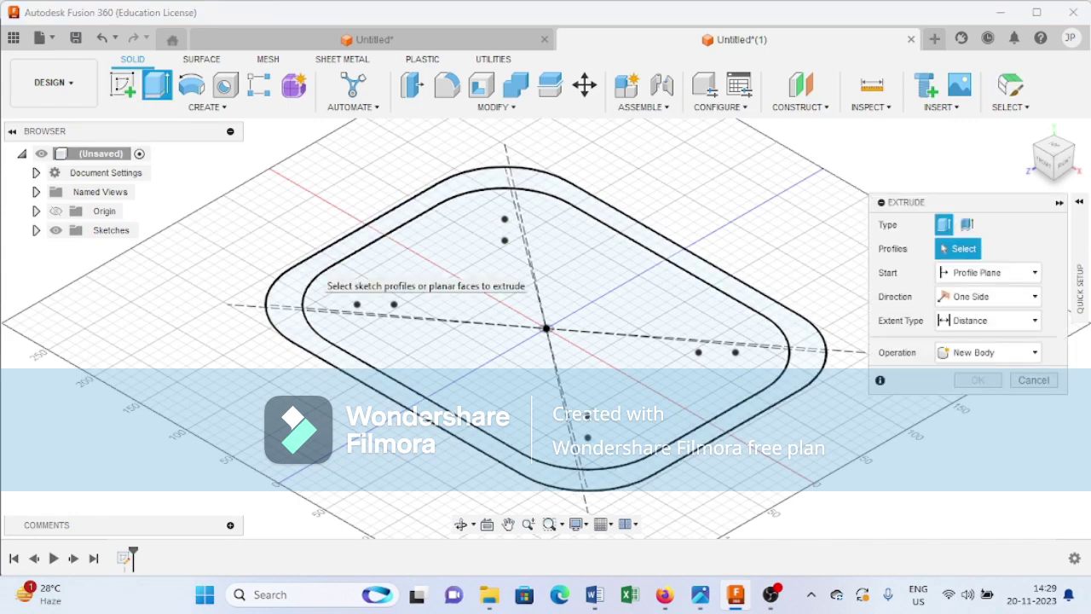
left_click(747, 294)
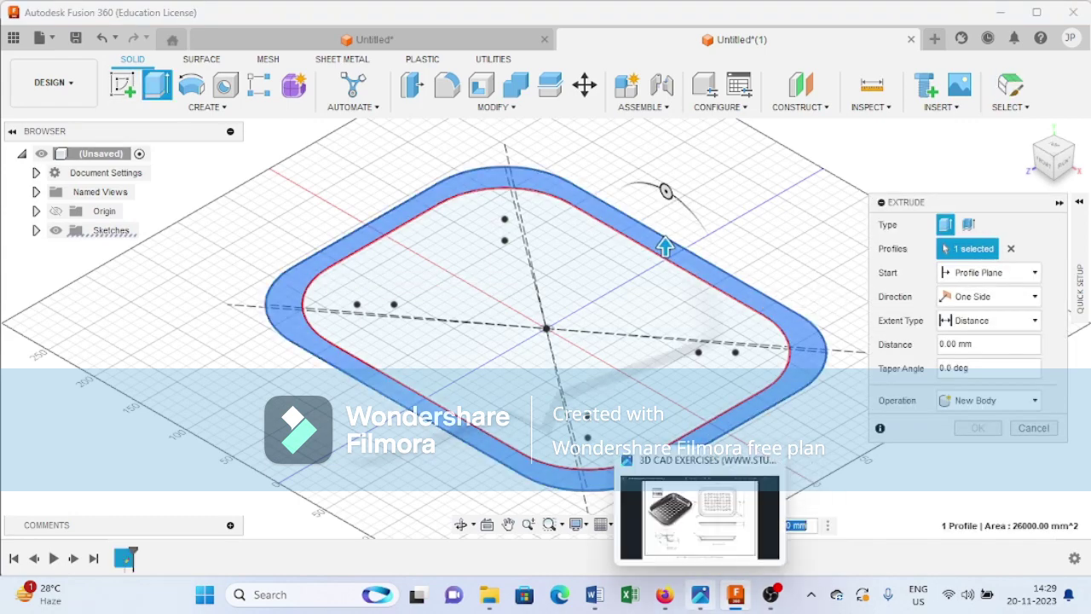
left_click(700, 594)
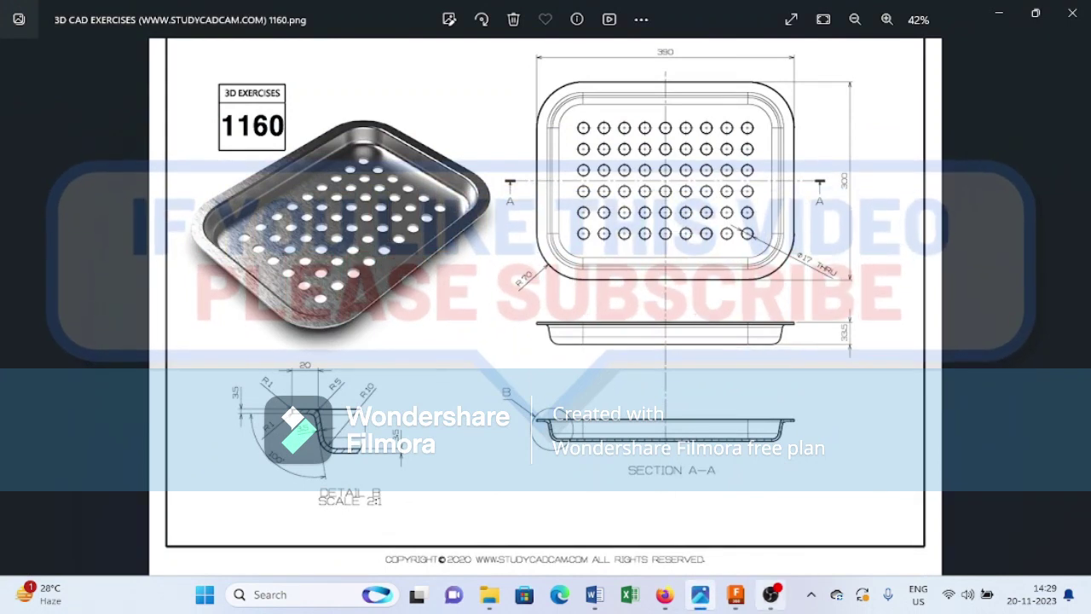
left_click(735, 594)
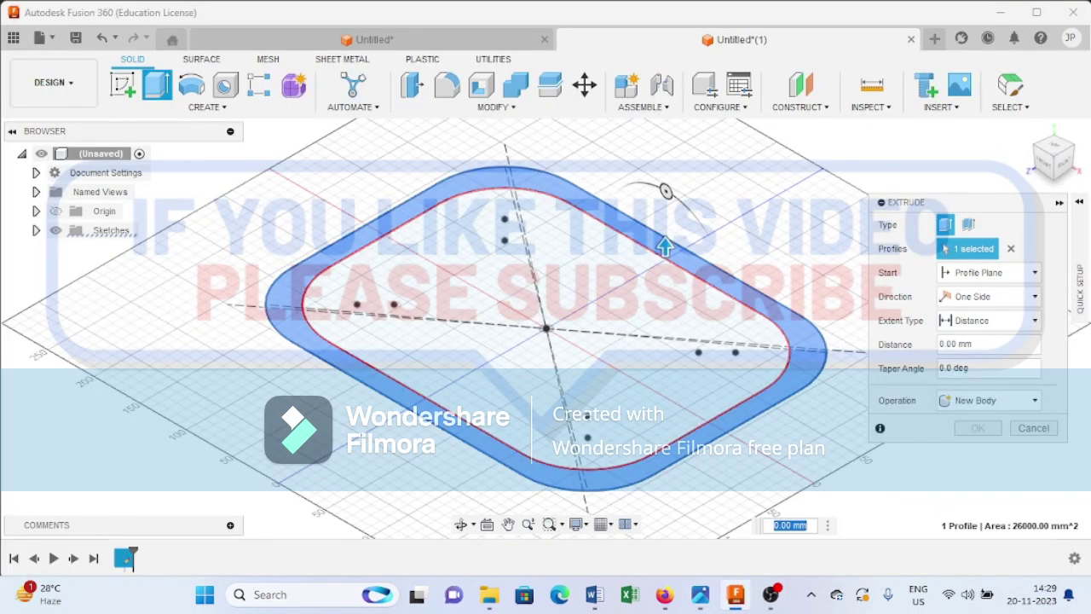
left_click(972, 345)
type("3.5")
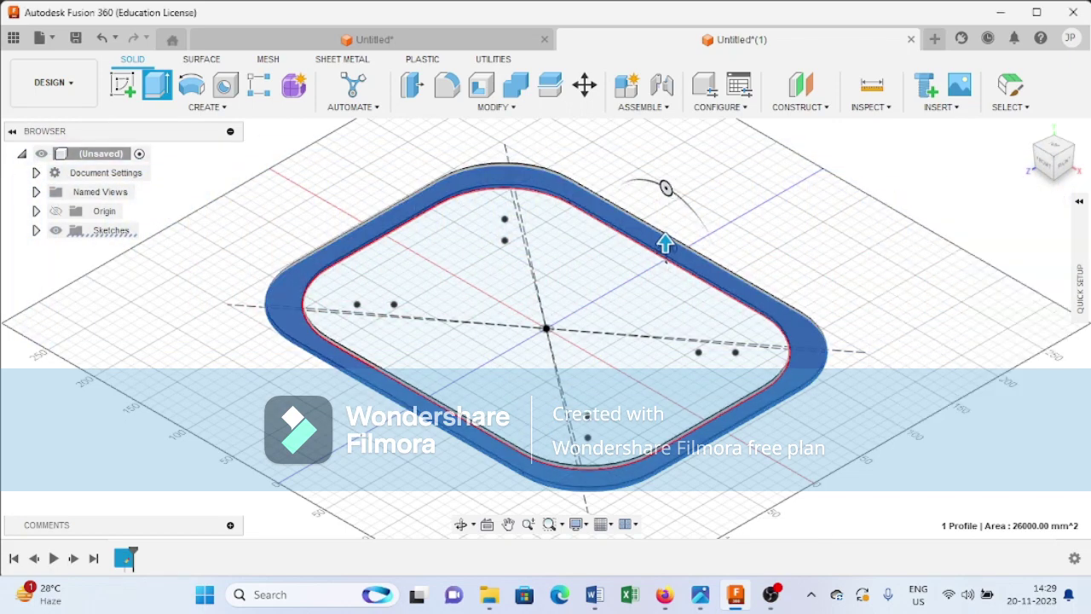
key("Return")
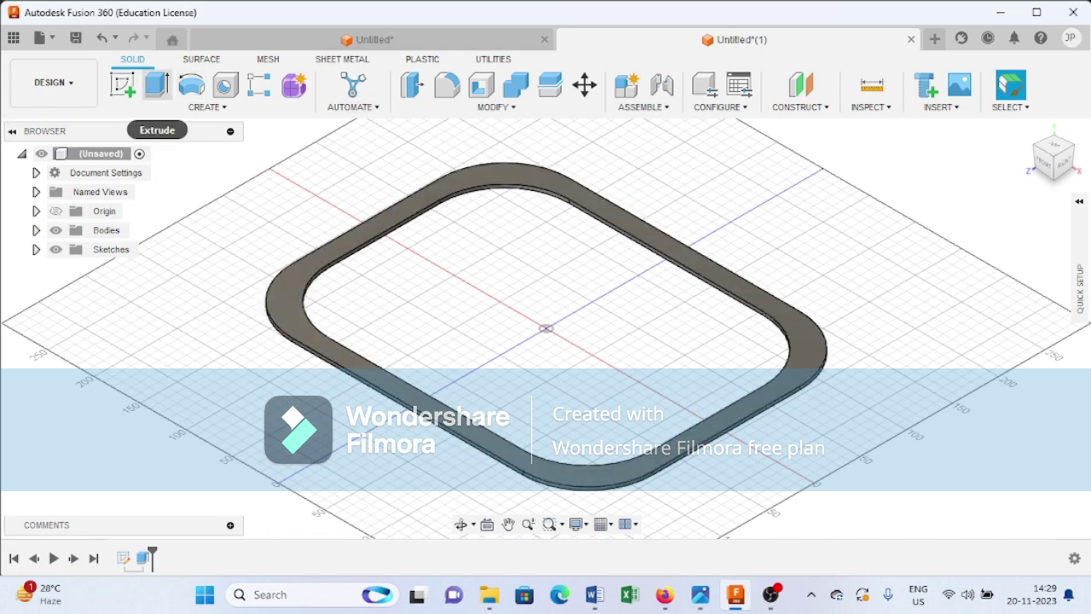
- Show Sketch1 again and extrude its inner profile -33.5 mm with a -10 deg taper angle as a new body
left_click(156, 85)
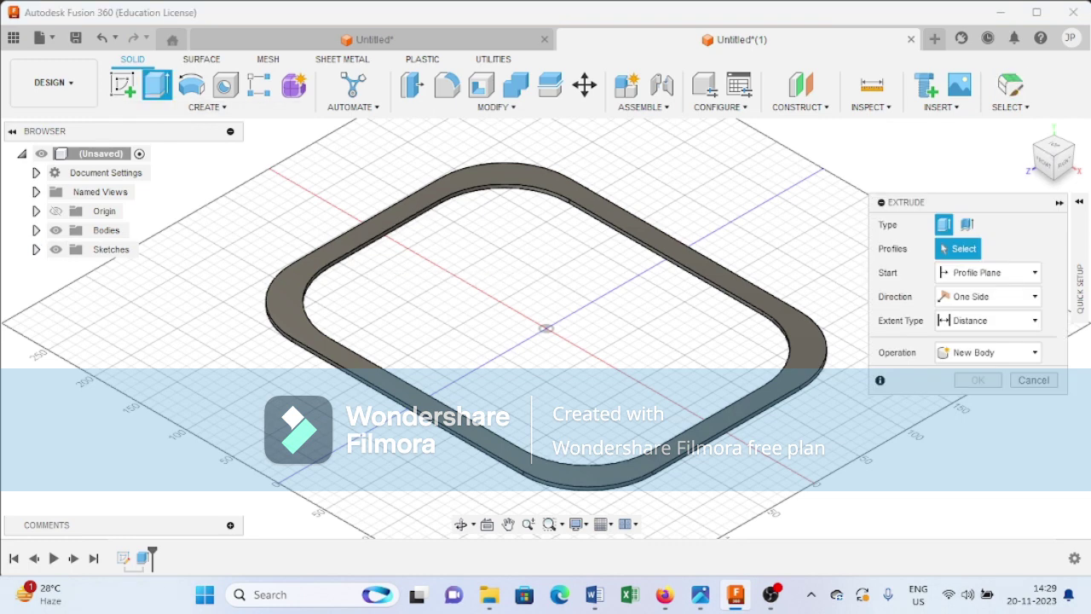
left_click(36, 249)
left_click(70, 269)
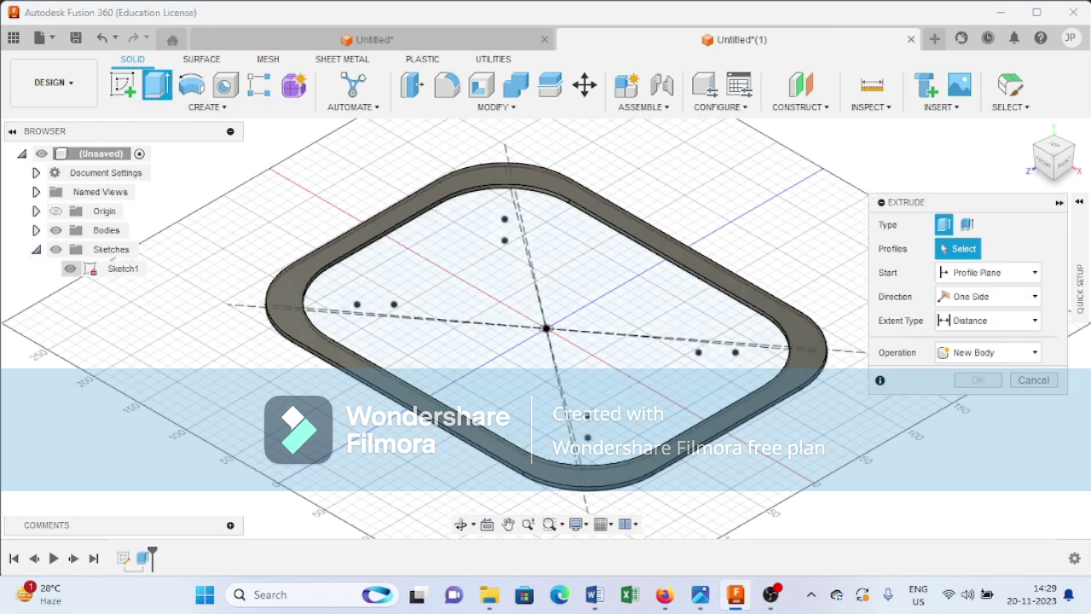
left_click(629, 345)
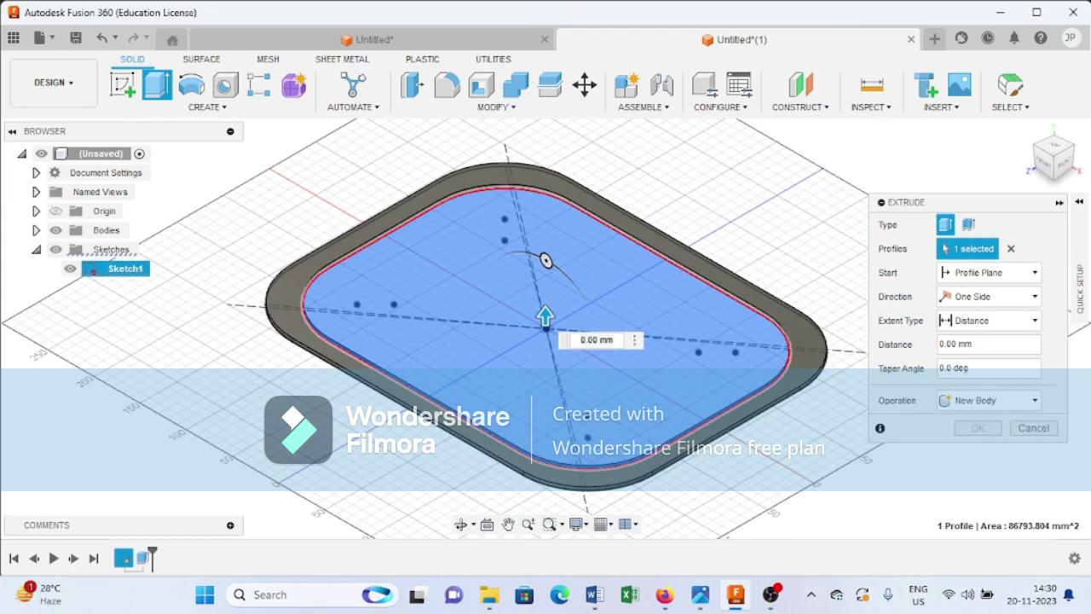
left_click(700, 595)
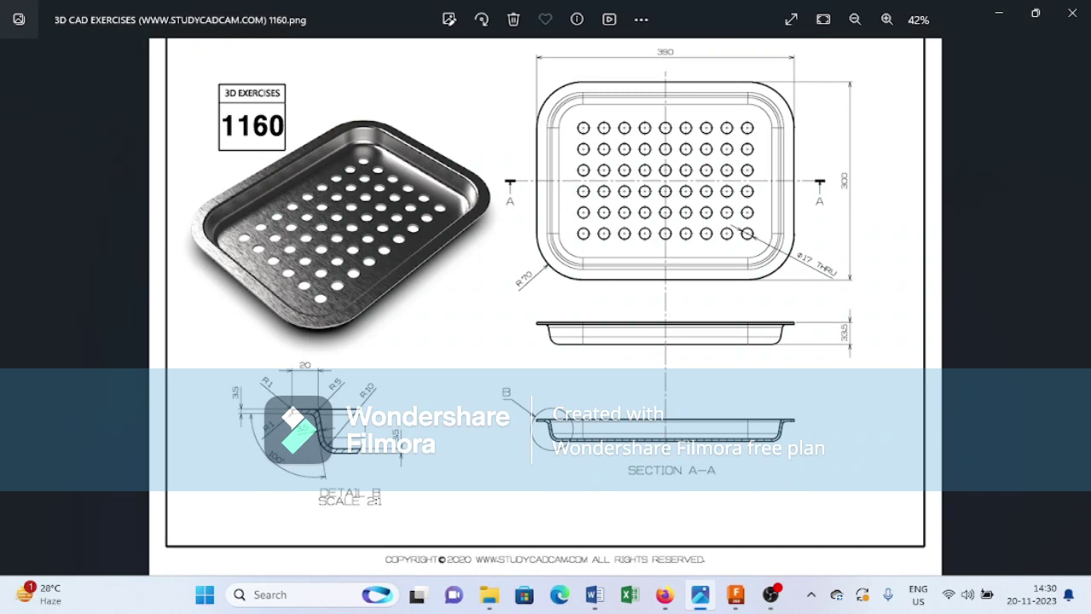
left_click(736, 595)
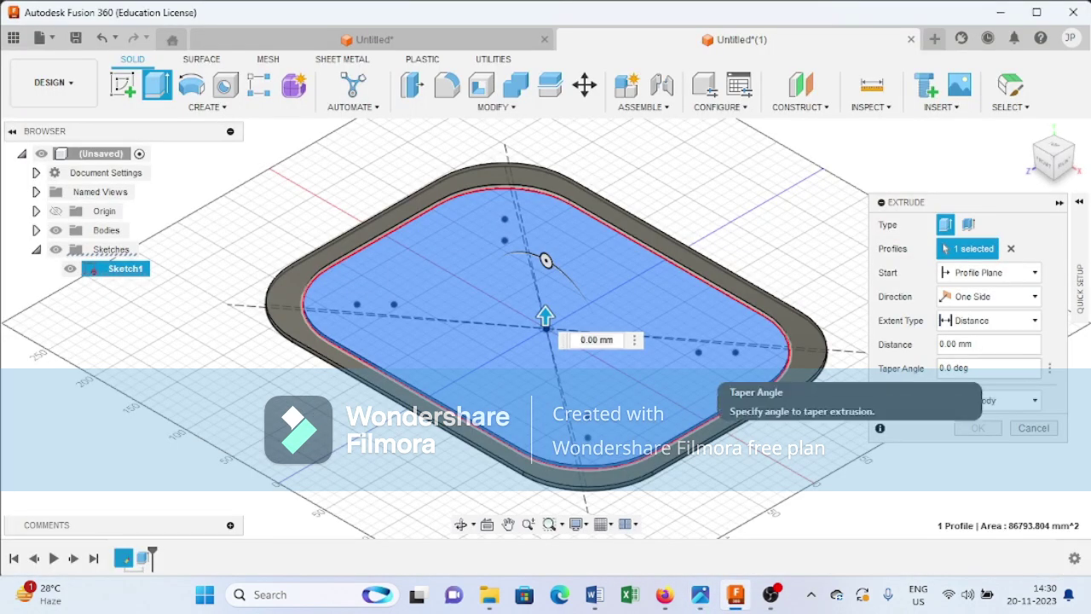
left_click_drag(977, 345, 952, 345)
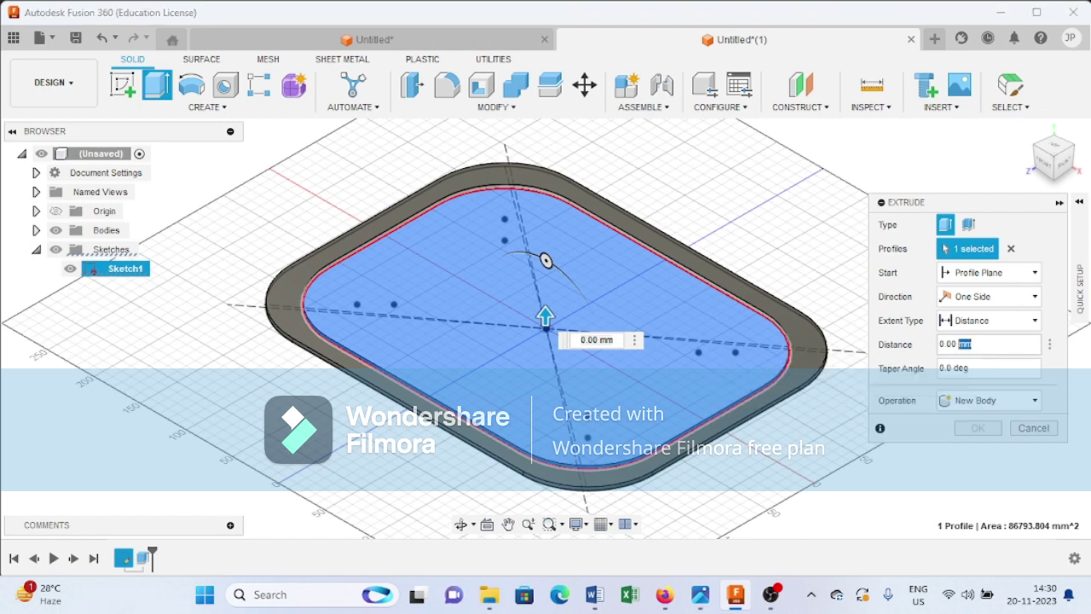
type("33.5")
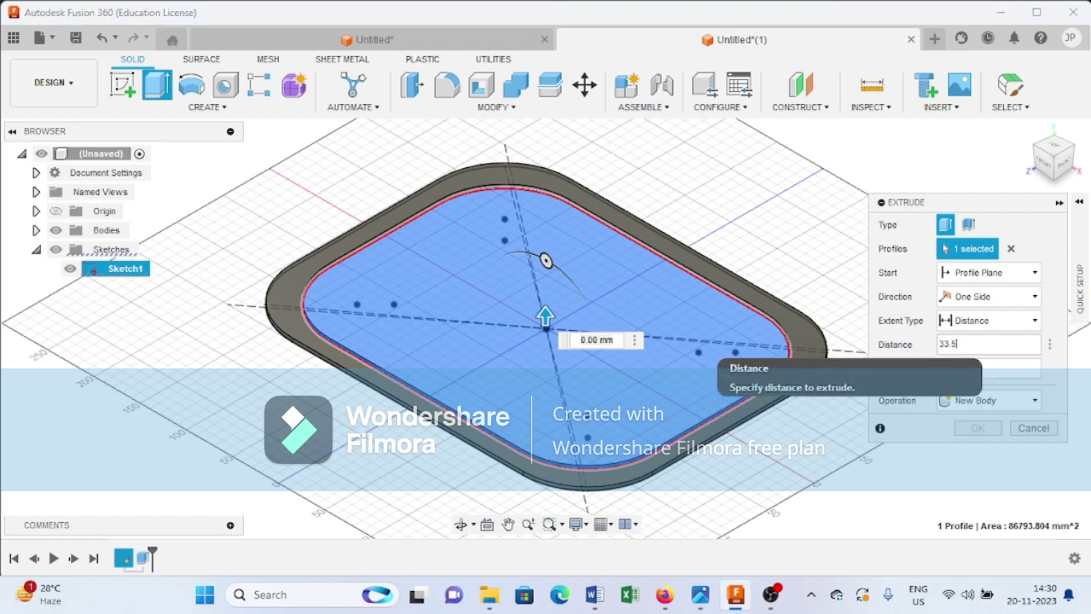
left_click(978, 369)
left_click_drag(978, 370, 937, 369)
key("BackSpace")
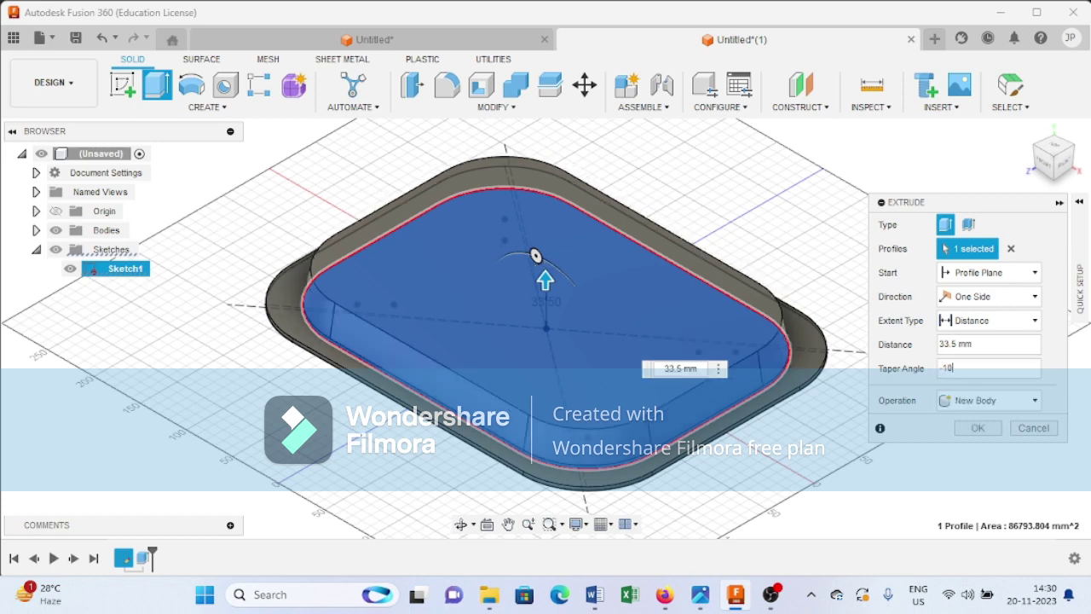
left_click(940, 345)
type("-")
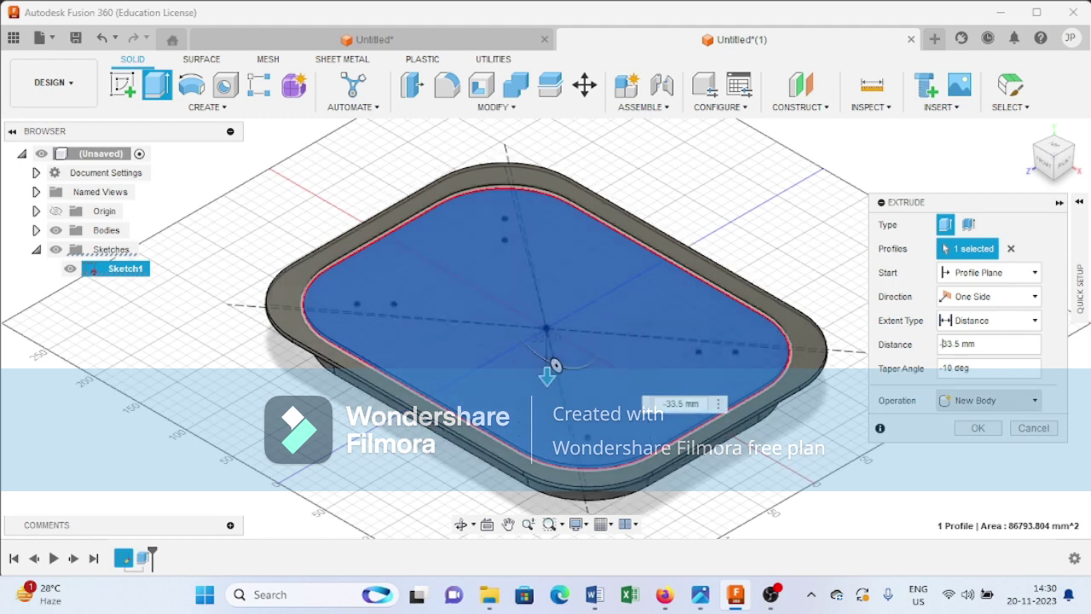
key("Return")
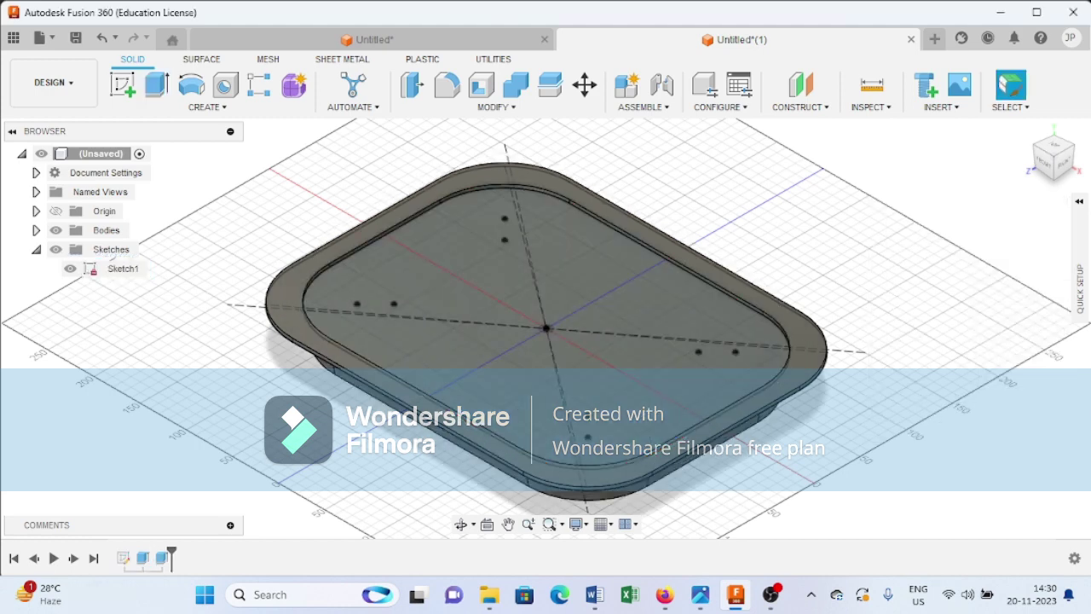
- Shell the tapered basin from its upper face with an inside thickness of 3.5 mm
middle_click_drag(546, 341, 623, 388, "shift")
left_click(548, 342)
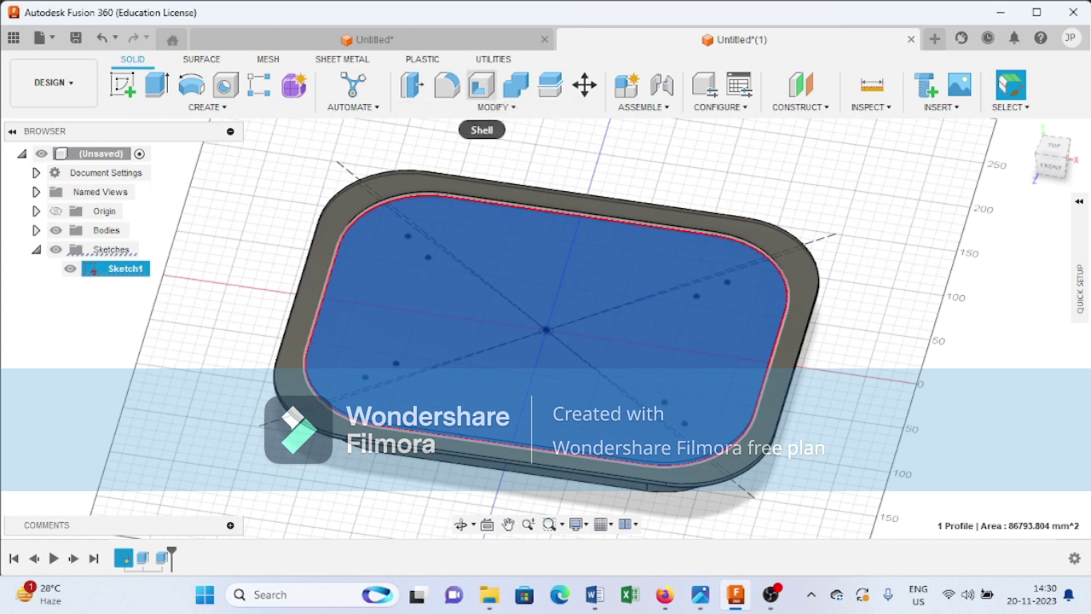
left_click(482, 86)
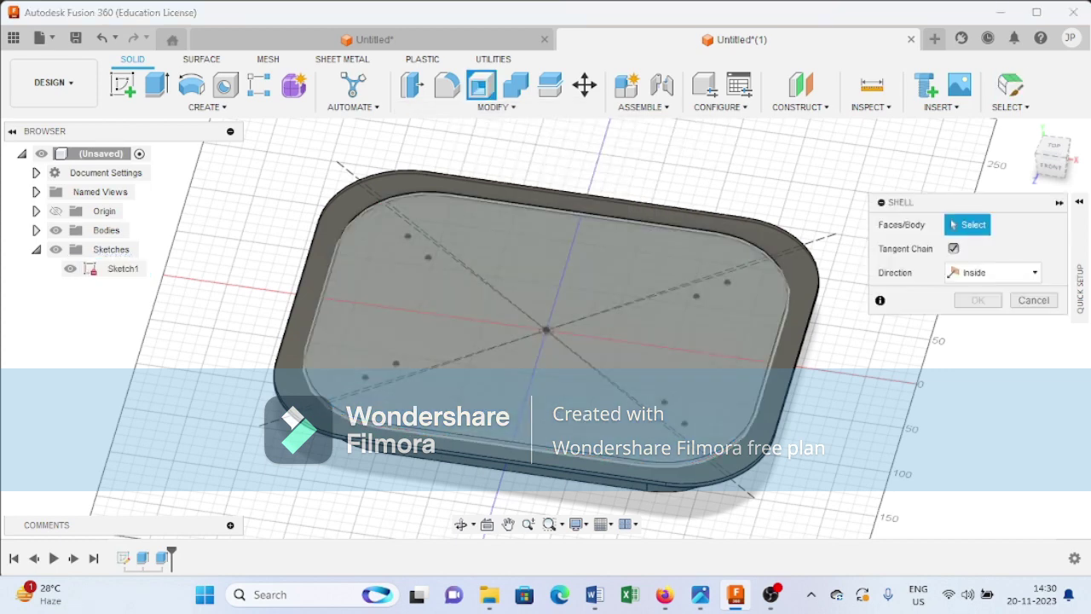
left_click(318, 348)
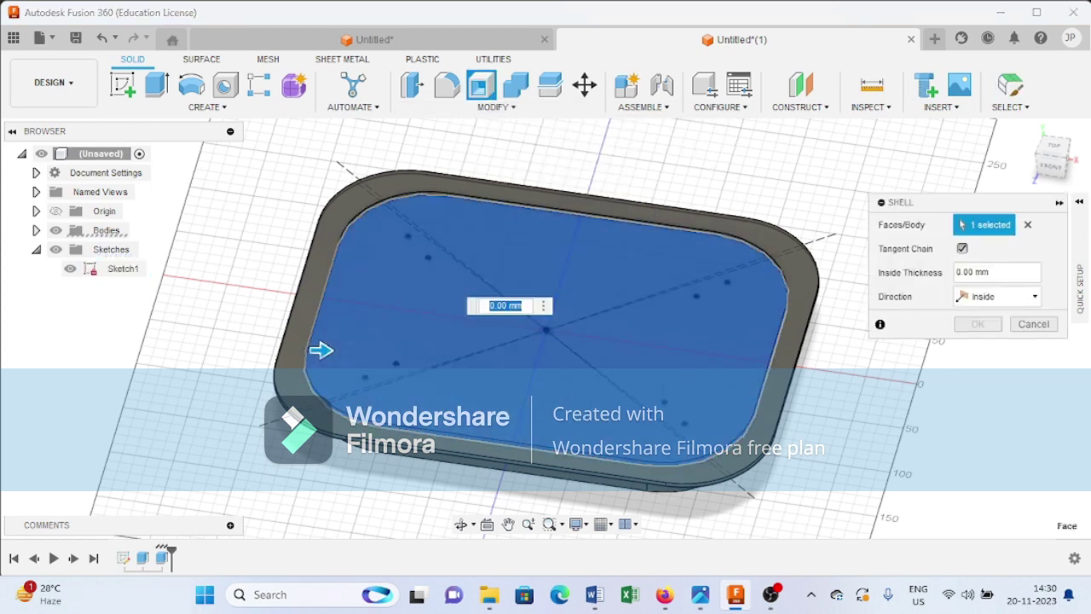
left_click_drag(1006, 273, 954, 274)
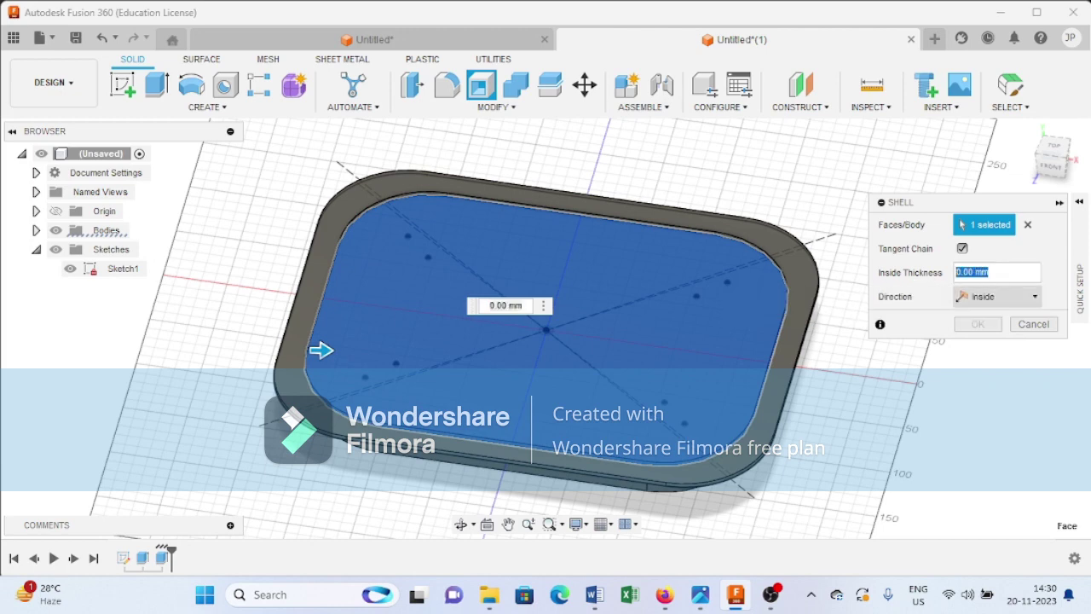
type("3.5")
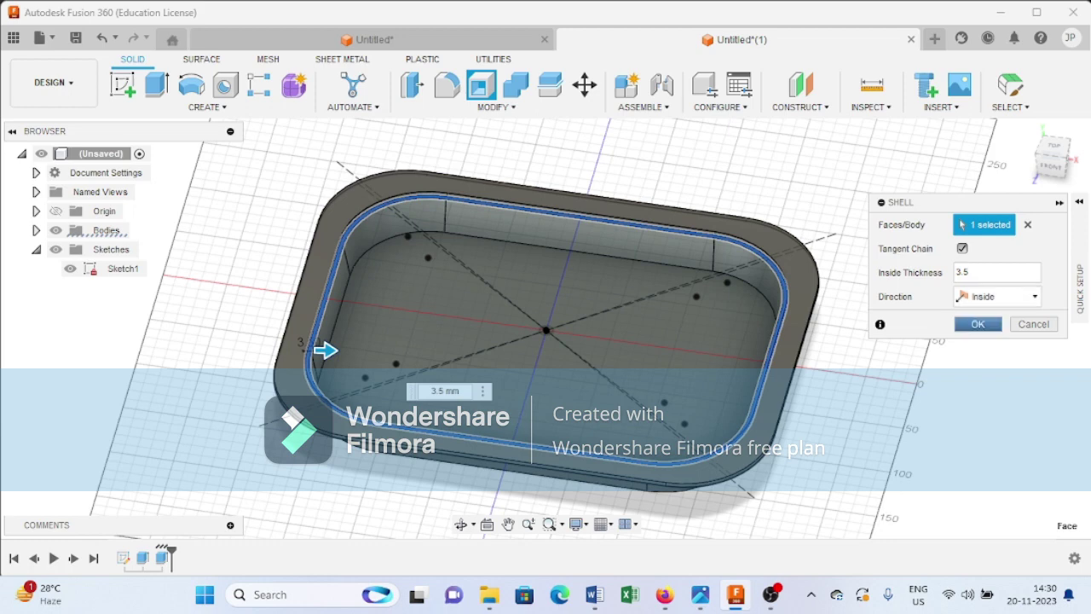
key("Return")
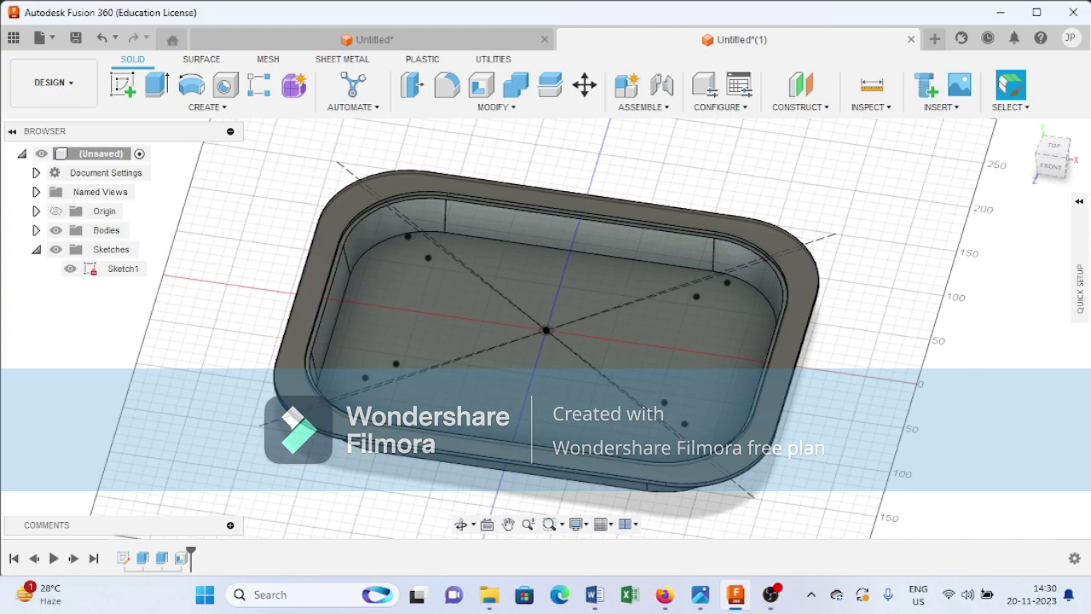
- Check the hole layout in the exercise drawing and place a simple hole on the tray's inner floor, near the front long side
middle_click_drag(546, 344, 674, 268, "shift")
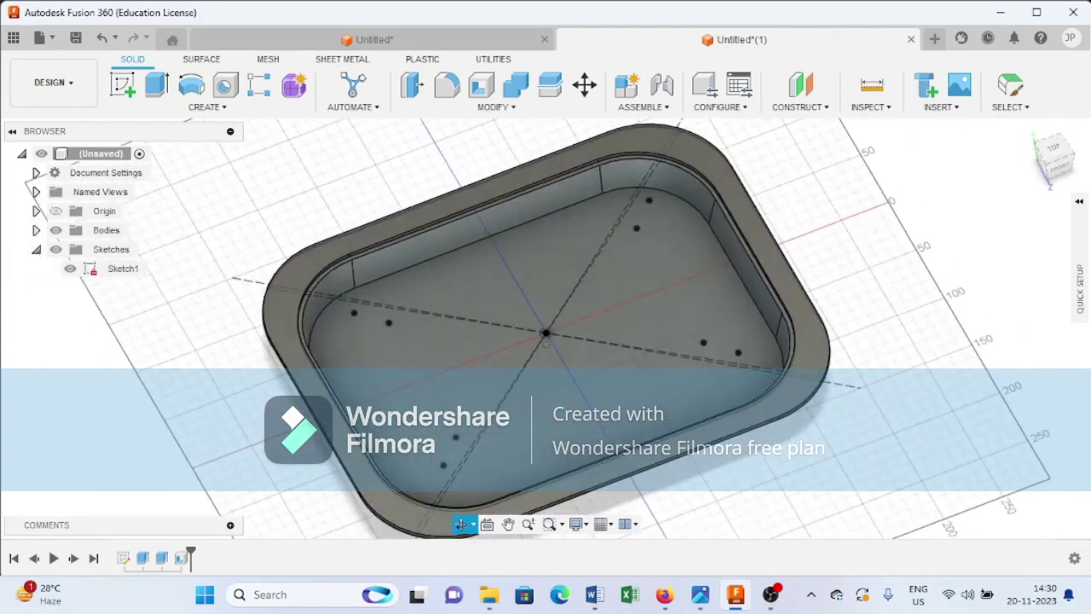
middle_click_drag(546, 333, 506, 312, "shift")
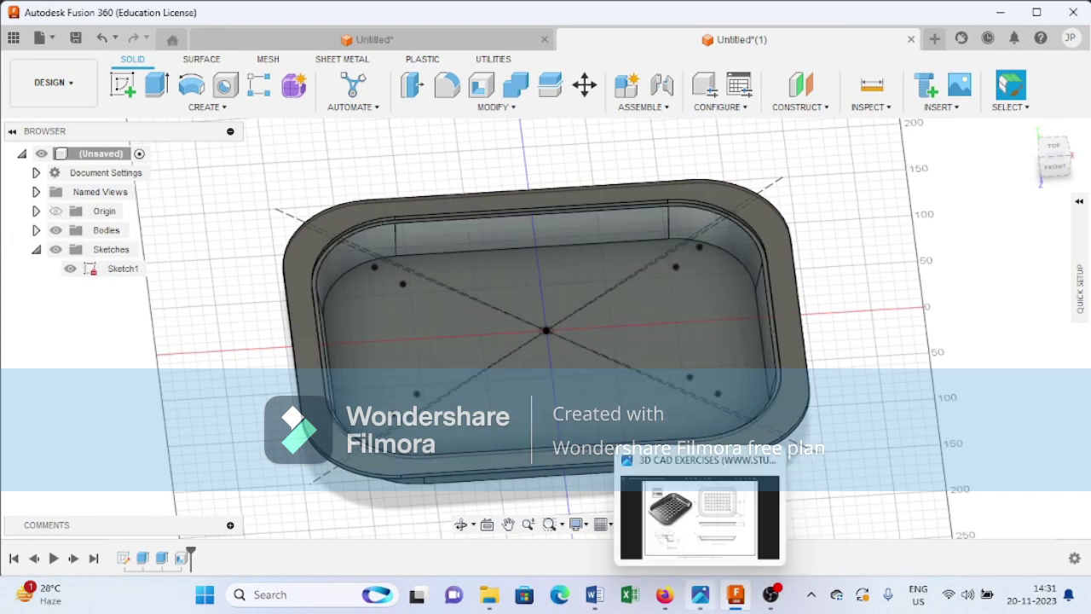
left_click(700, 594)
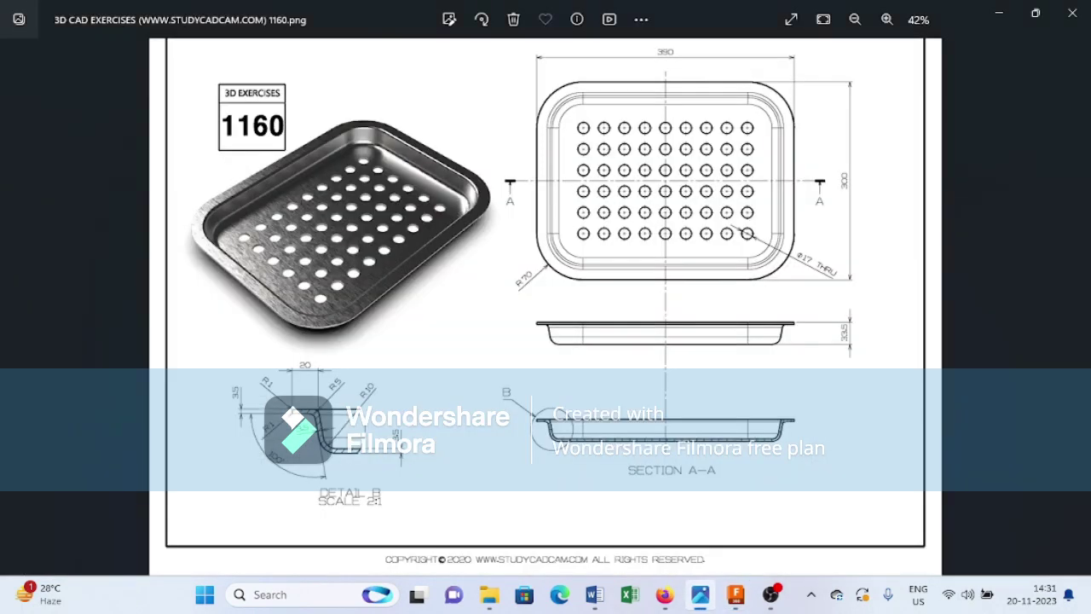
mouse_move(736, 594)
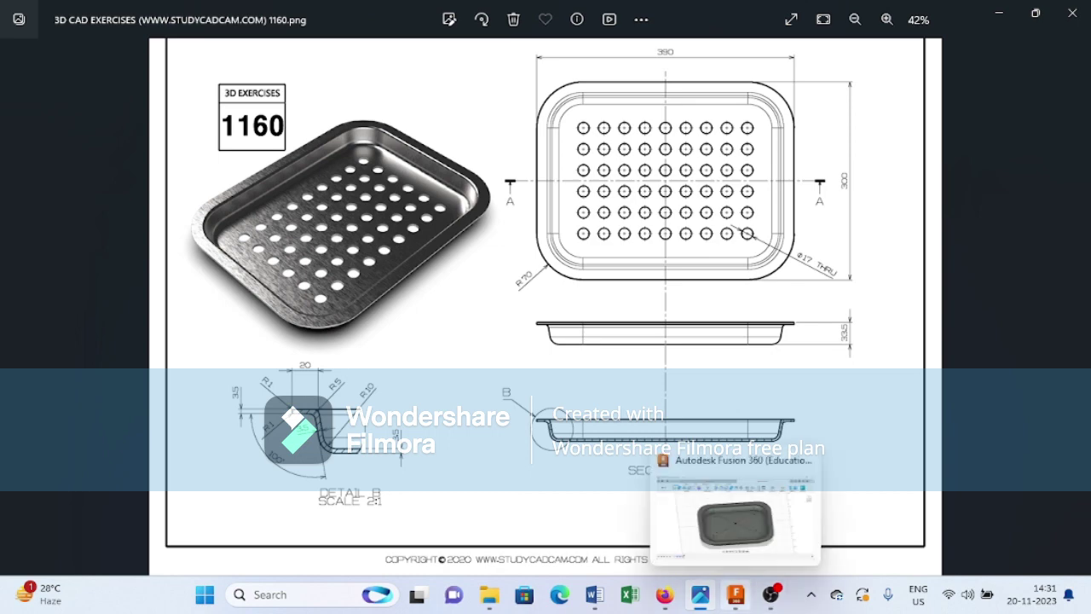
left_click(735, 520)
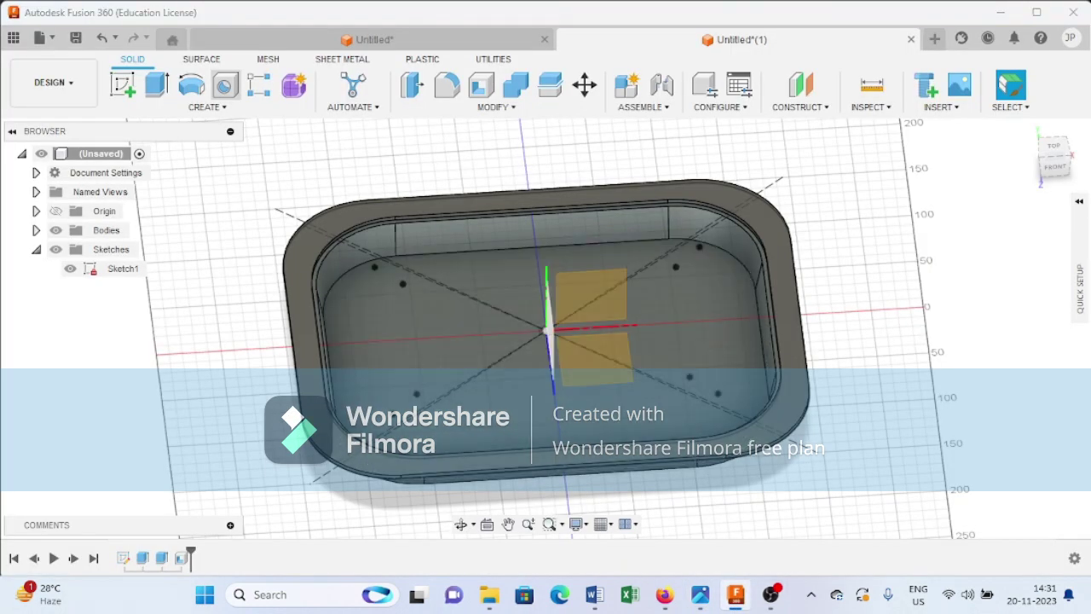
left_click(225, 85)
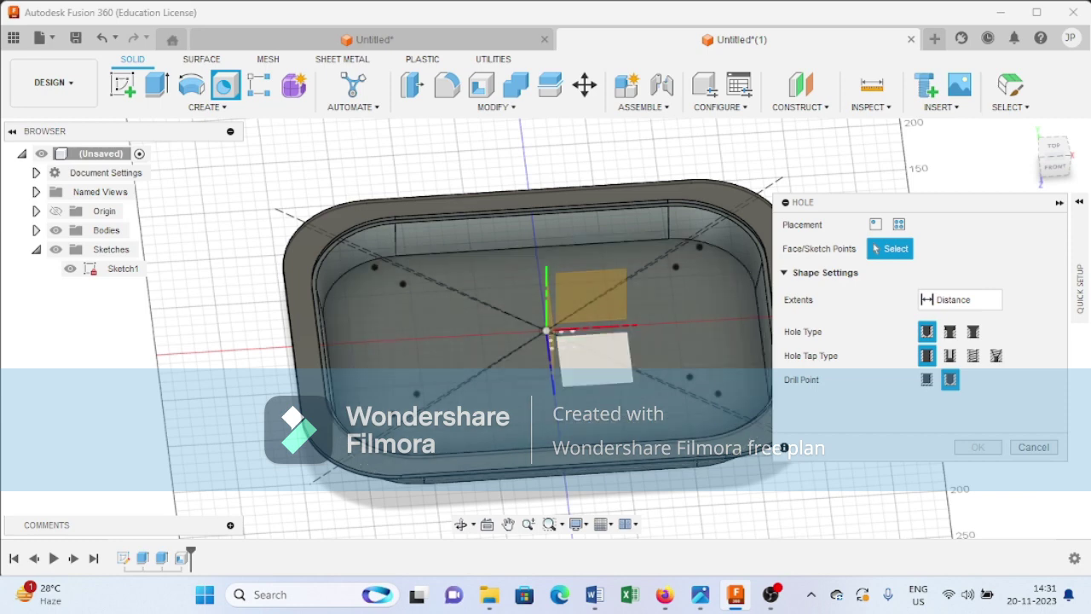
left_click(532, 486)
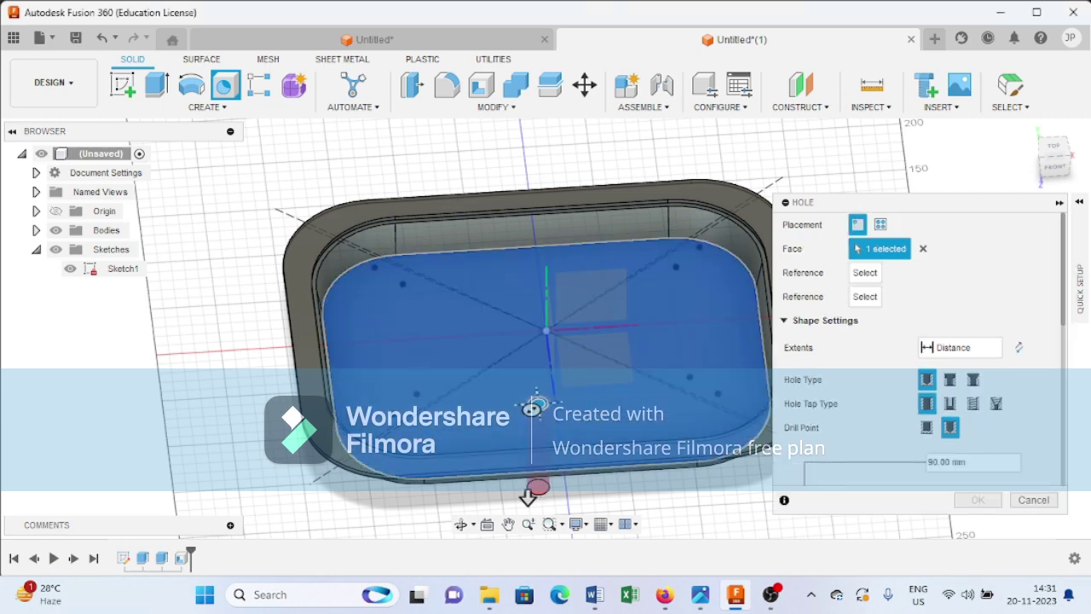
middle_click_drag(528, 497, 491, 468, "shift")
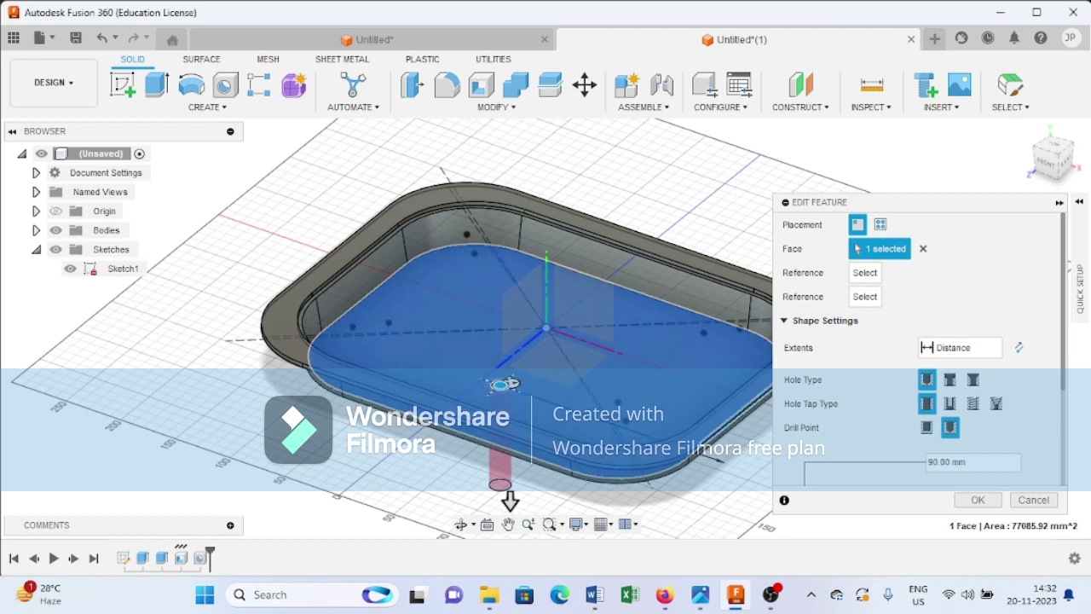
- Position the hole 195 mm from the rim's right short edge and 60 mm from its front long edge
left_click(722, 430)
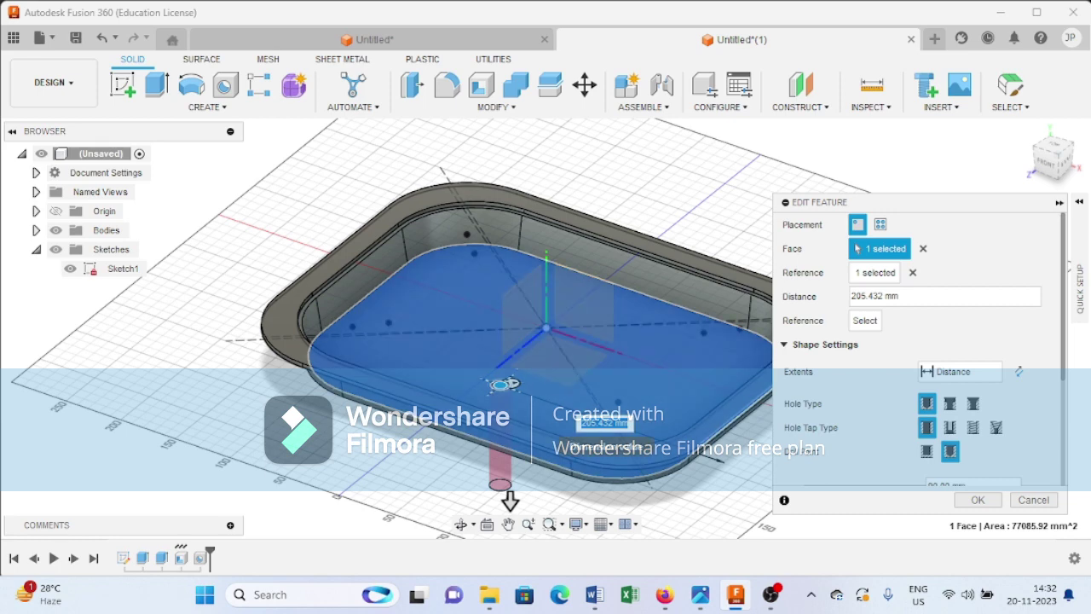
type("1")
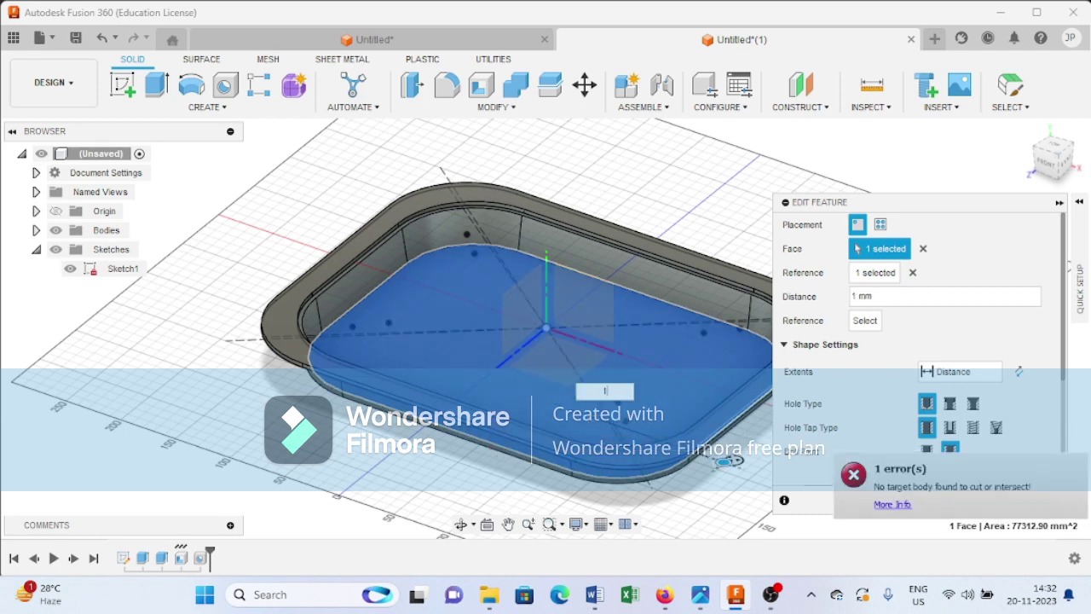
type("95")
key("Return")
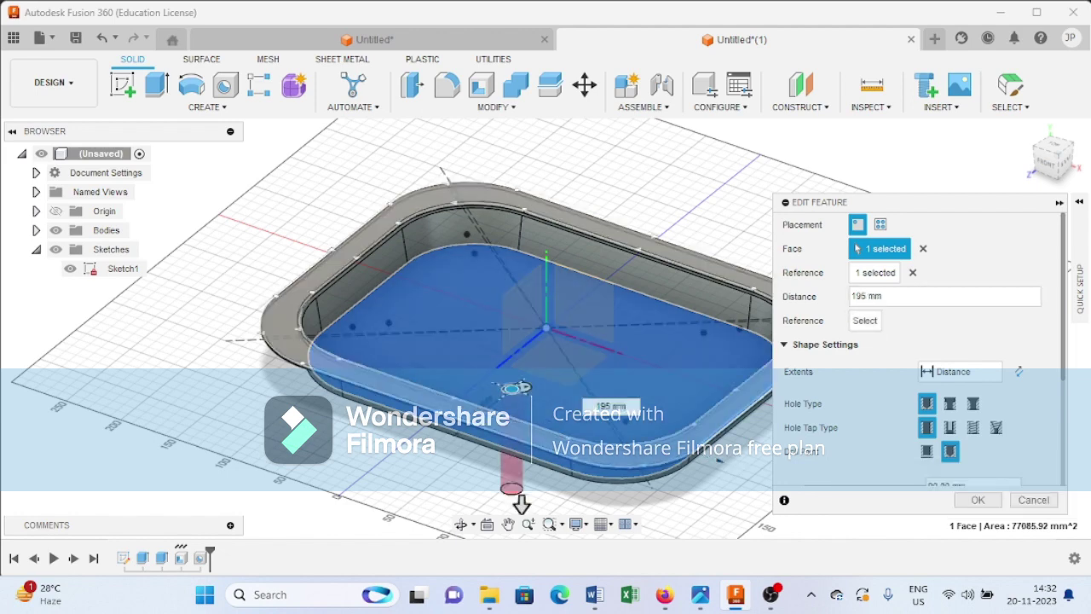
left_click(465, 425)
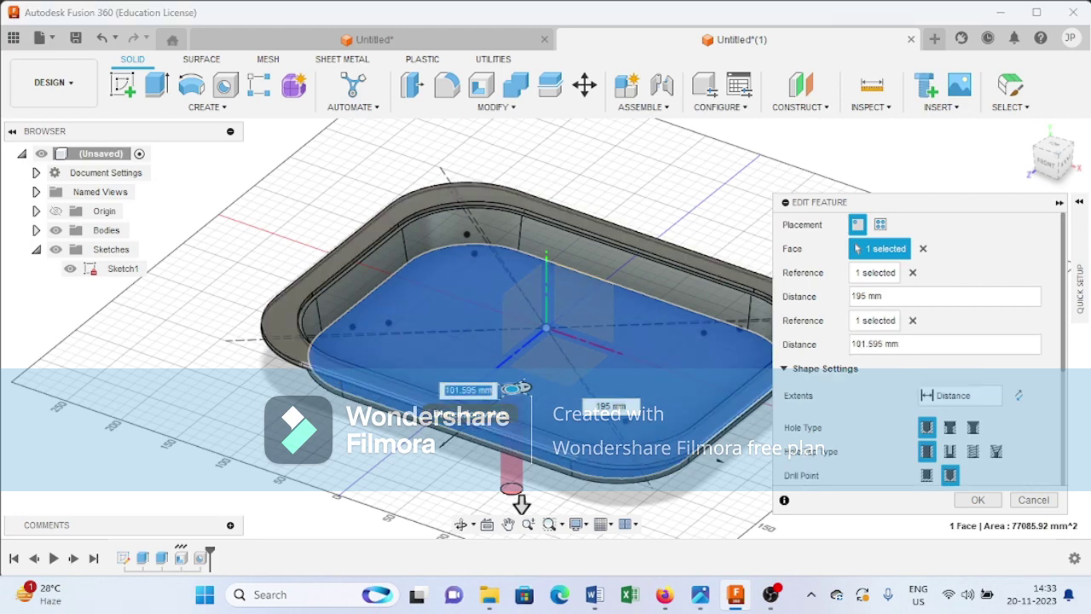
type("60")
middle_click_drag(492, 401, 479, 431, "shift")
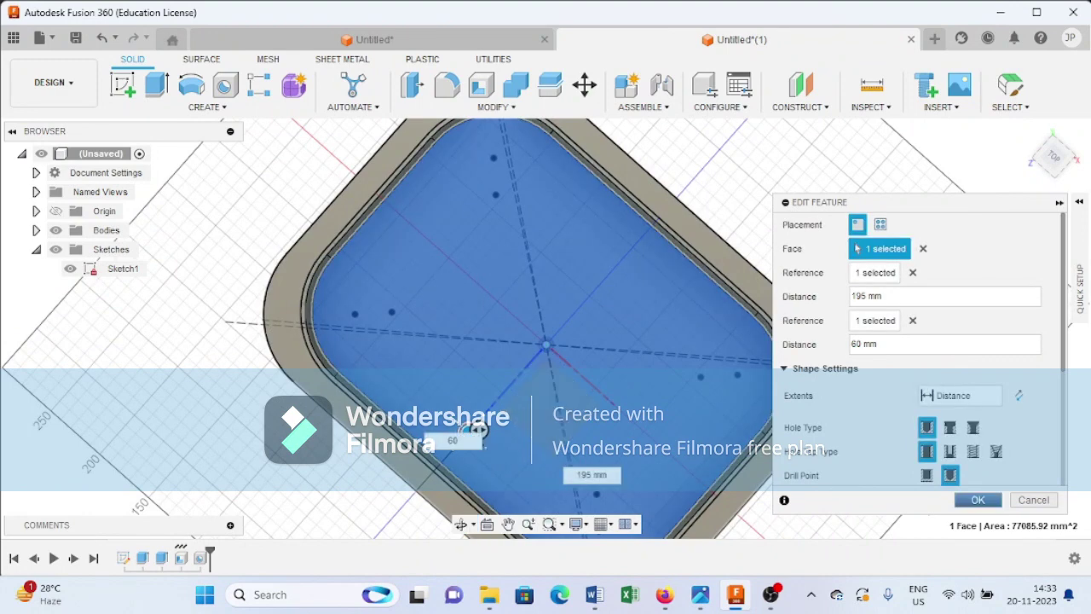
- Finish the floor hole and start a rectangular pattern of features with this hole as its object
key("Return")
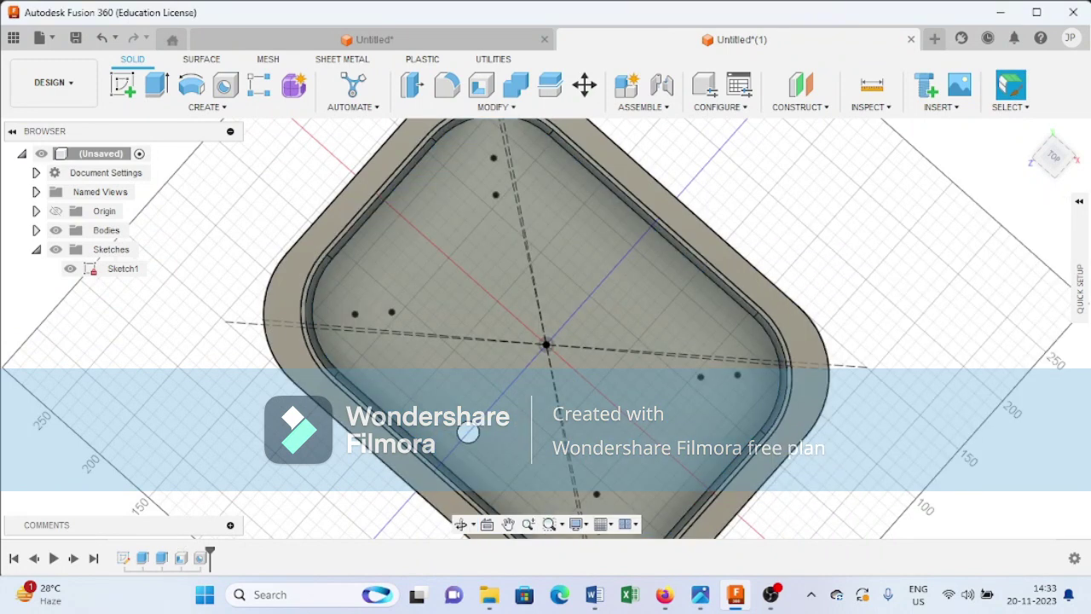
scroll(468, 432, "down", 3)
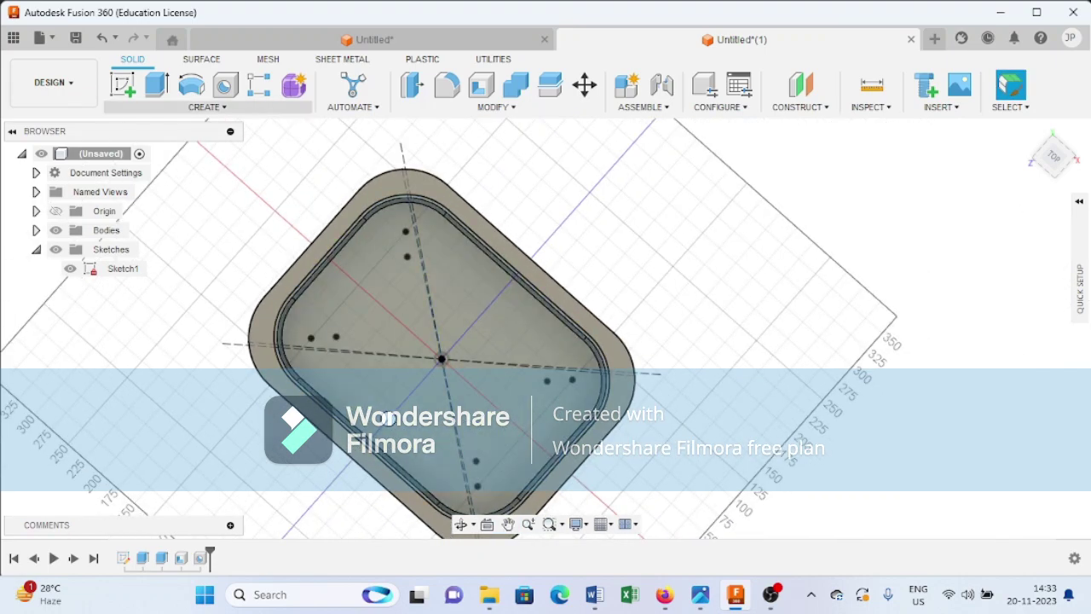
left_click(207, 107)
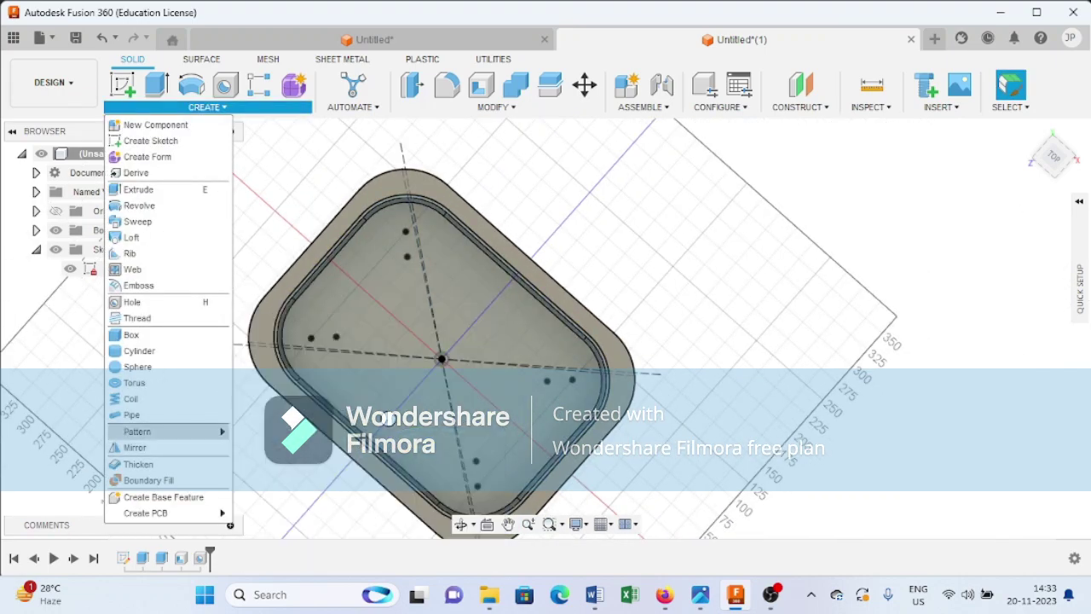
mouse_move(213, 432)
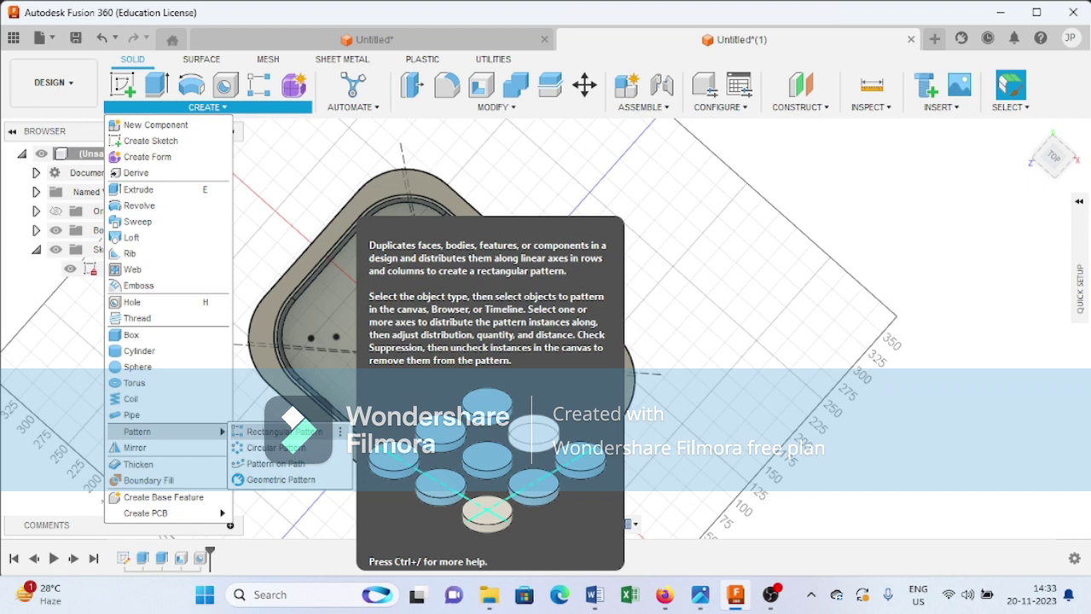
left_click(277, 432)
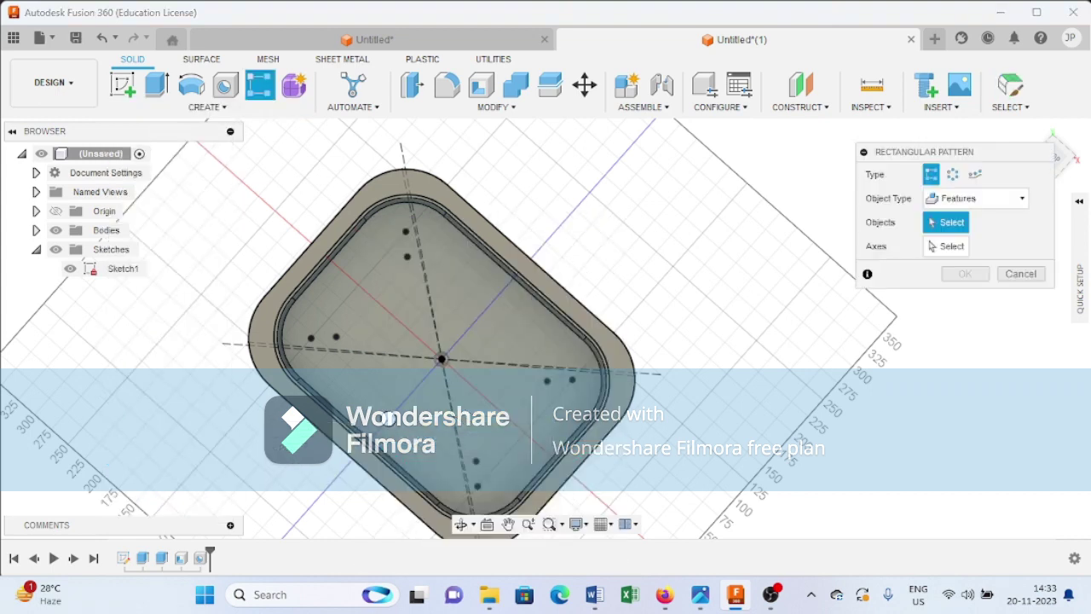
left_click(976, 198)
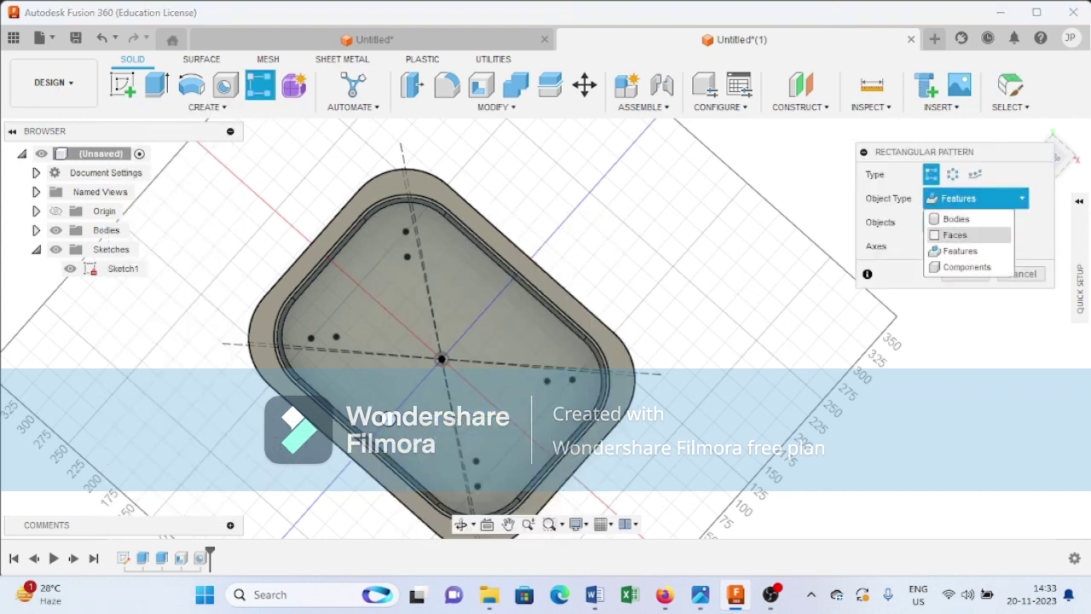
left_click(961, 251)
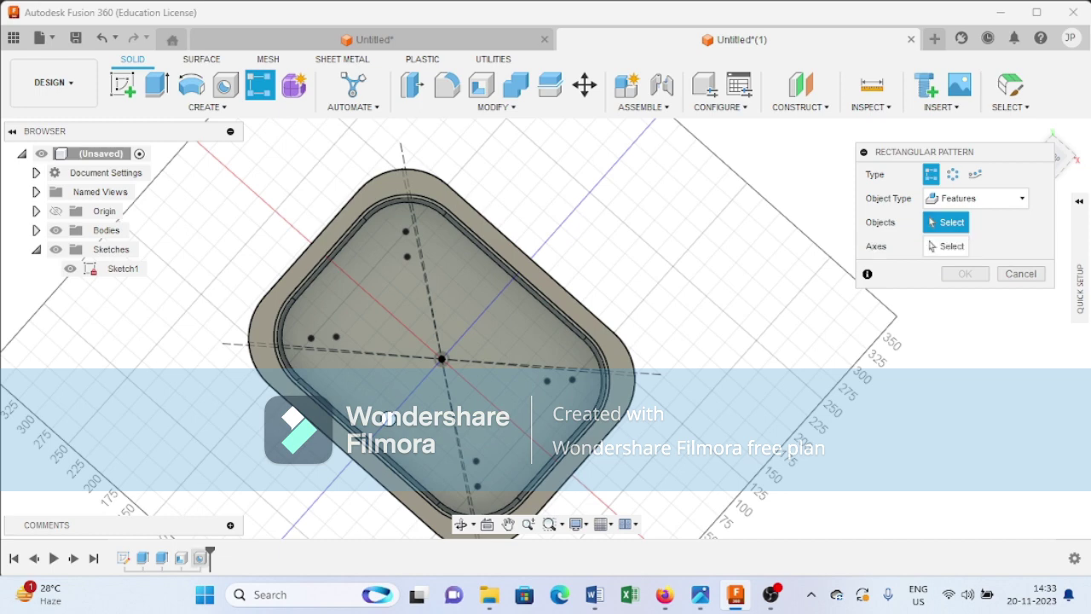
left_click(202, 558)
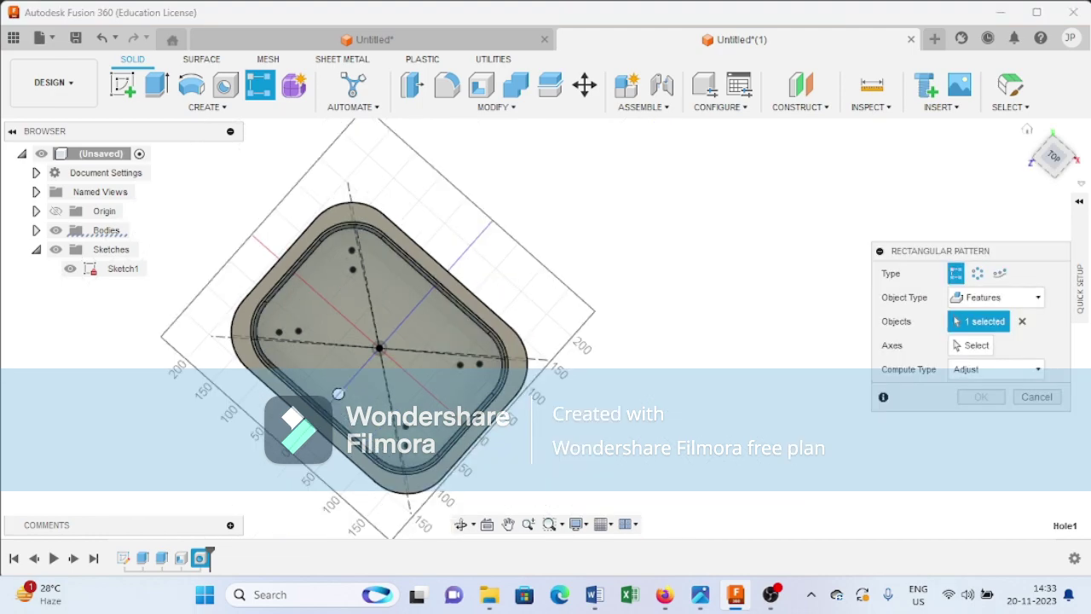
- Show the origin geometry and choose the blue Z axis as the pattern's first direction
left_click(1028, 129)
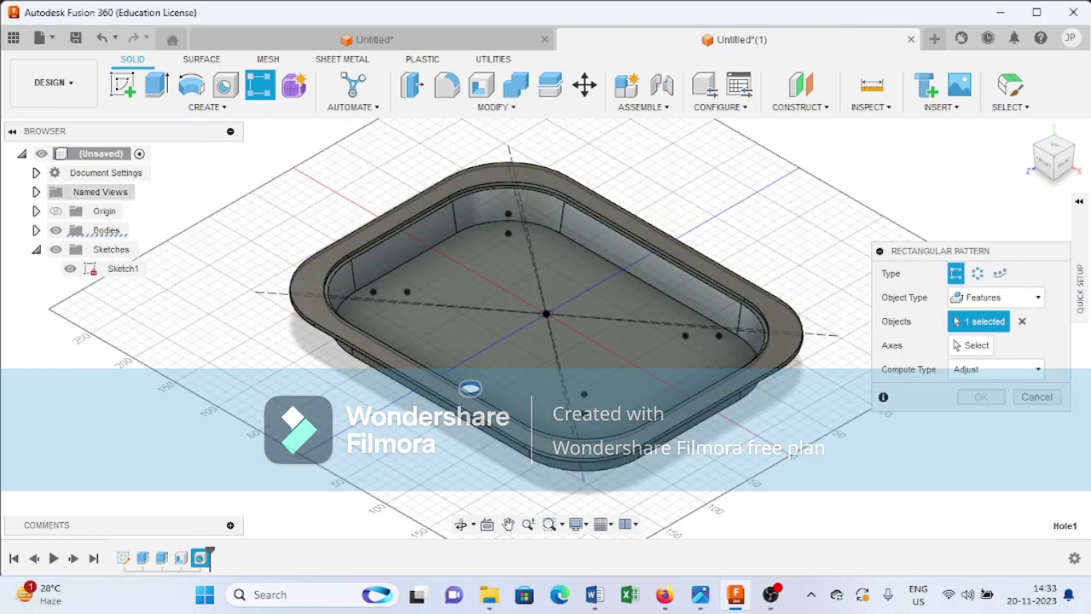
left_click(56, 211)
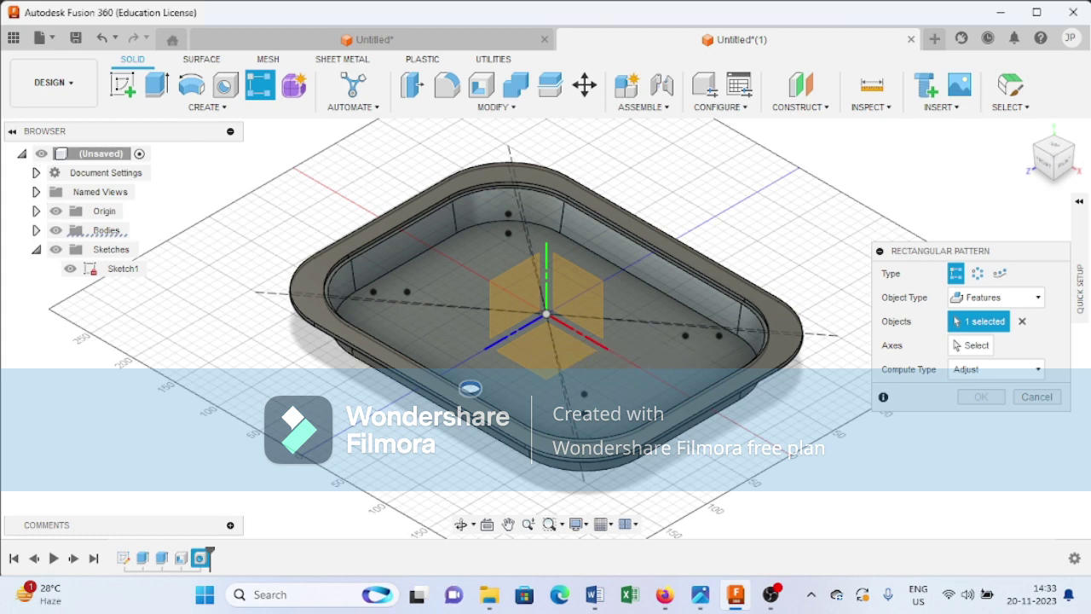
left_click(972, 345)
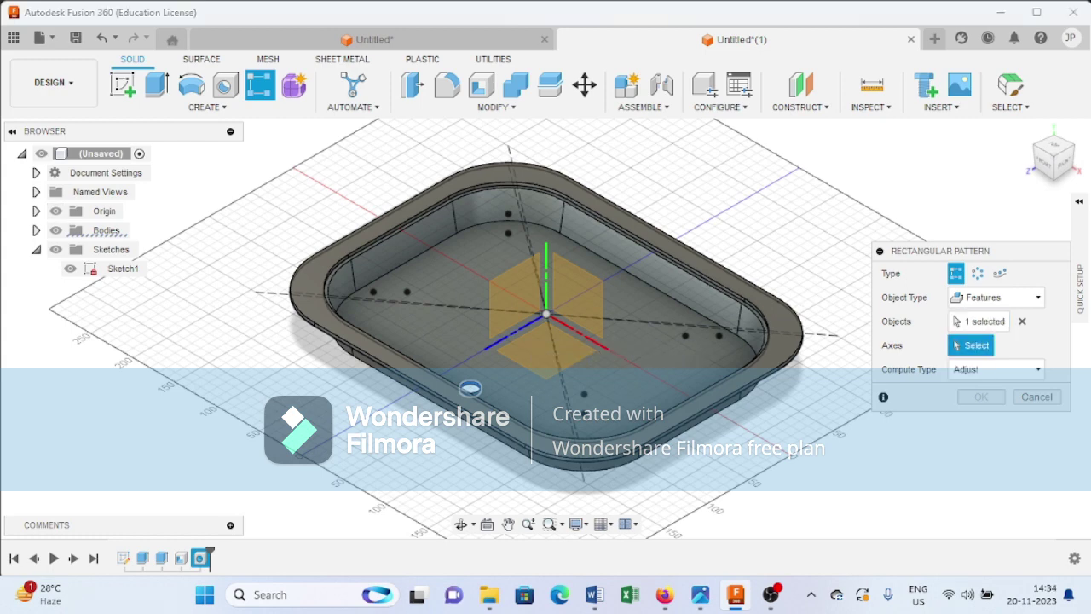
left_click(456, 419)
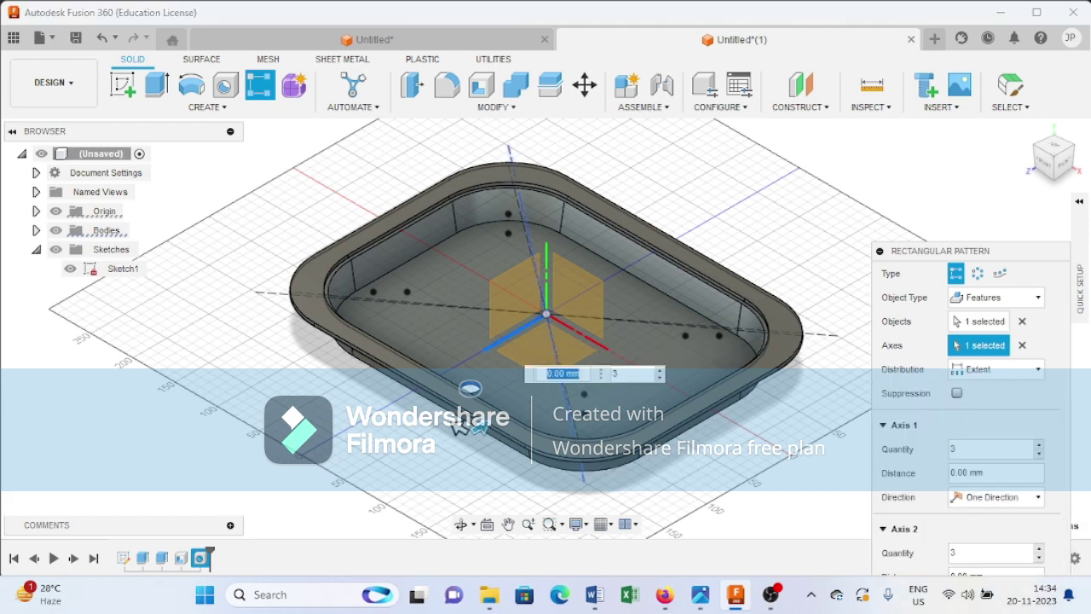
- Set the pattern's first direction to 6 holes over an extent of 130 mm across the tray floor
left_click_drag(479, 427, 539, 393)
type("130")
key("Tab")
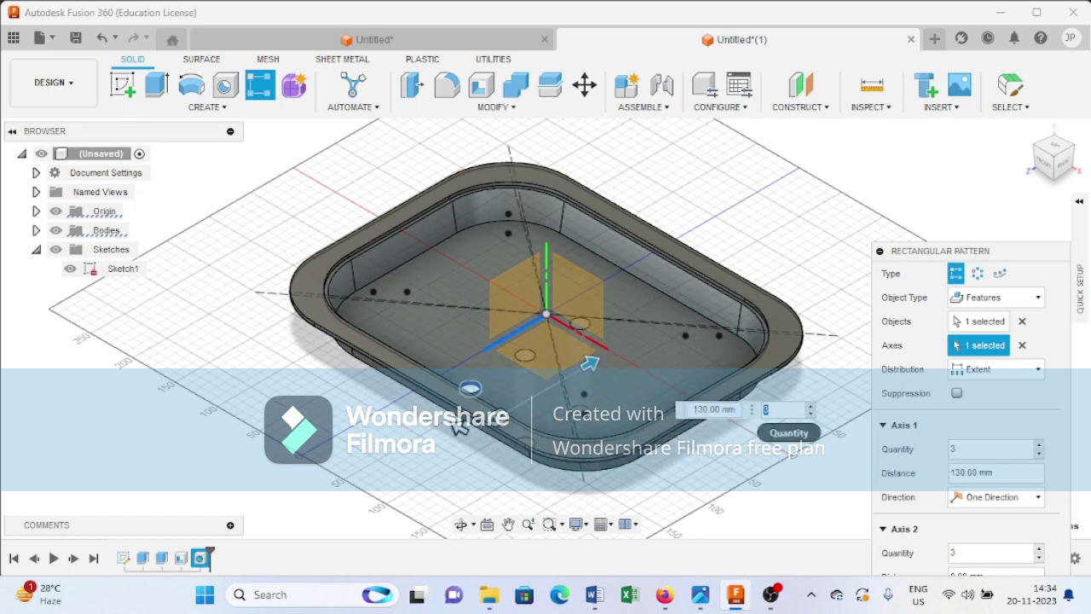
type("6")
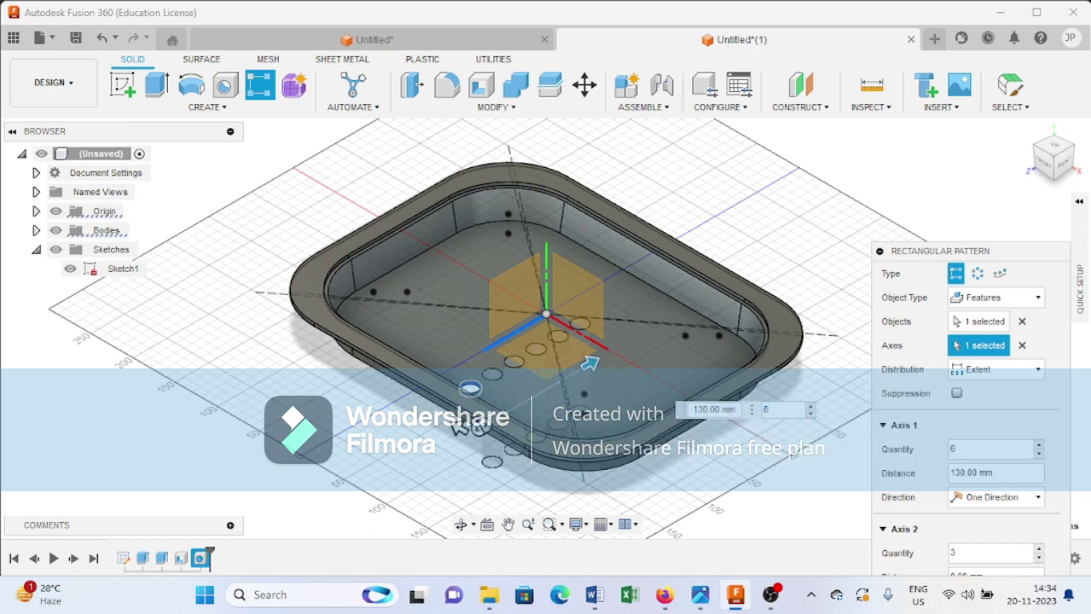
key("Tab")
key("Tab")
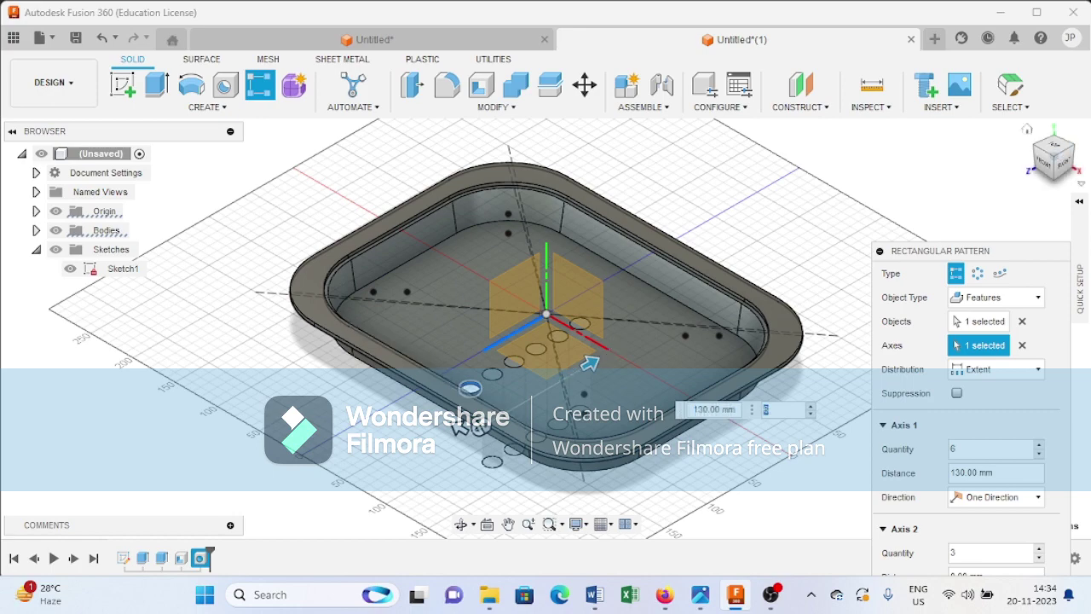
- Extend the pattern's first direction to 160 mm across the tray's width, checking it from above
left_click(1055, 144)
left_click(1053, 141)
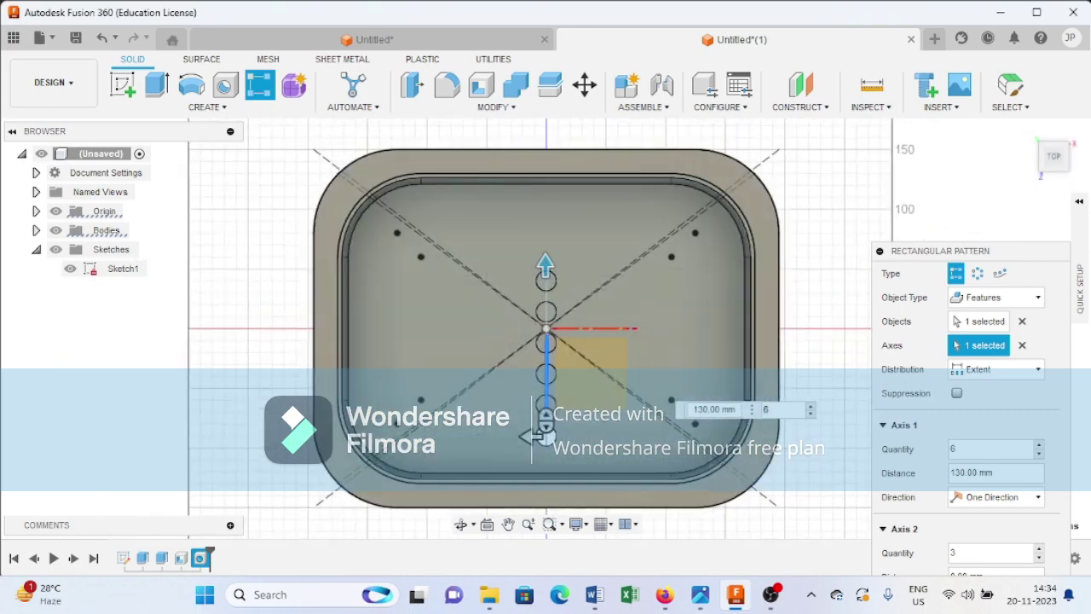
left_click_drag(546, 265, 546, 217)
key("Down")
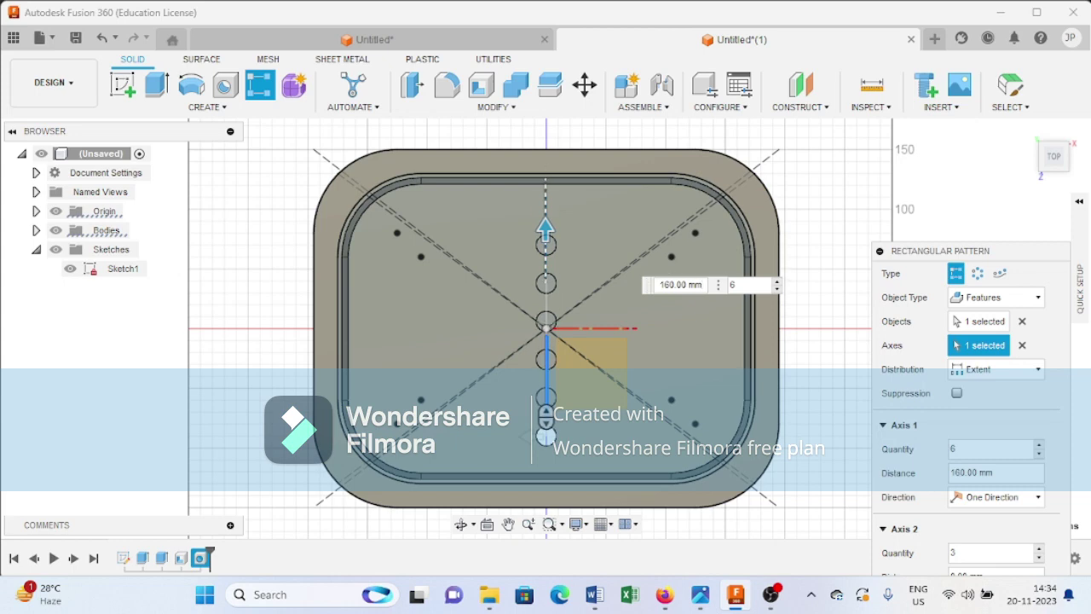
key("Tab")
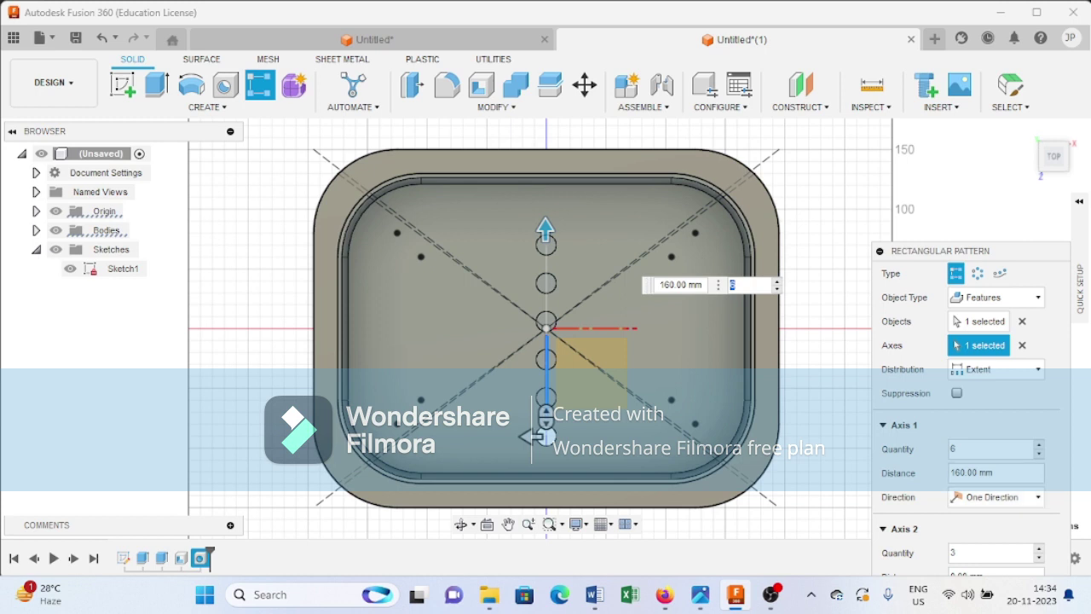
- Set the pattern's second direction to 9 holes at 100 mm, distributed symmetrically, and create the hole grid
left_click_drag(528, 437, 412, 436)
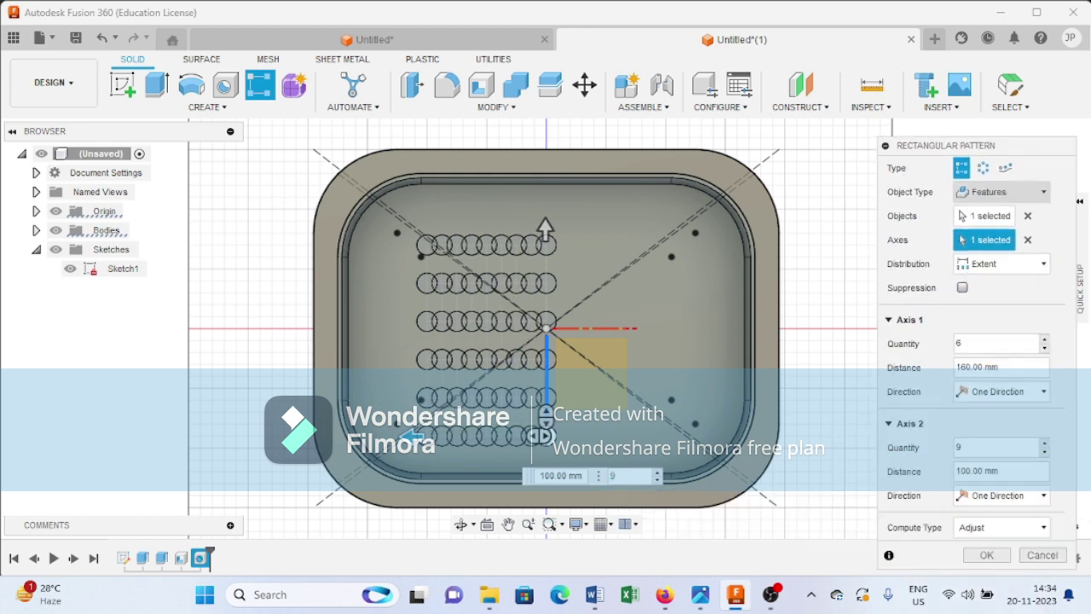
left_click(1006, 495)
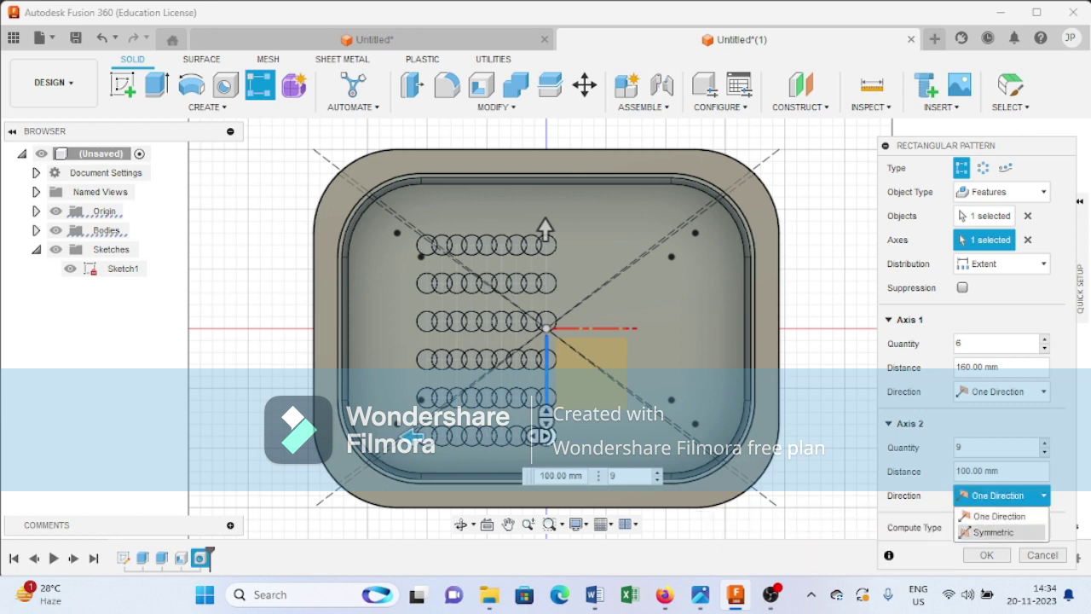
left_click(993, 532)
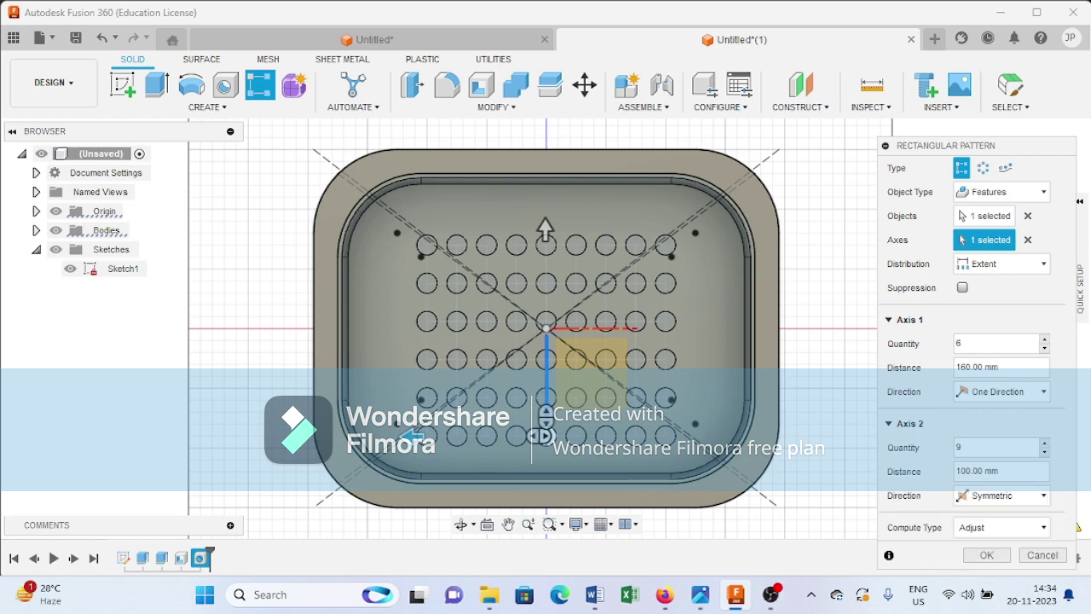
left_click(986, 555)
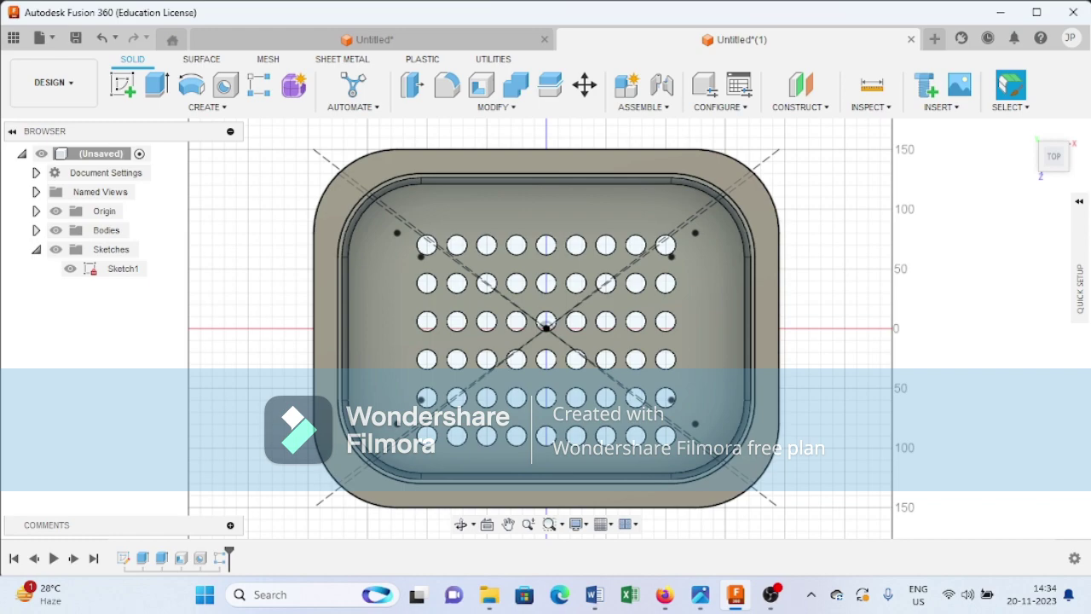
- Apply the Stainless Steel AISI 202 physical material to the tray and inspect the finished part
middle_click_drag(631, 341, 491, 286, "shift")
left_click(496, 106)
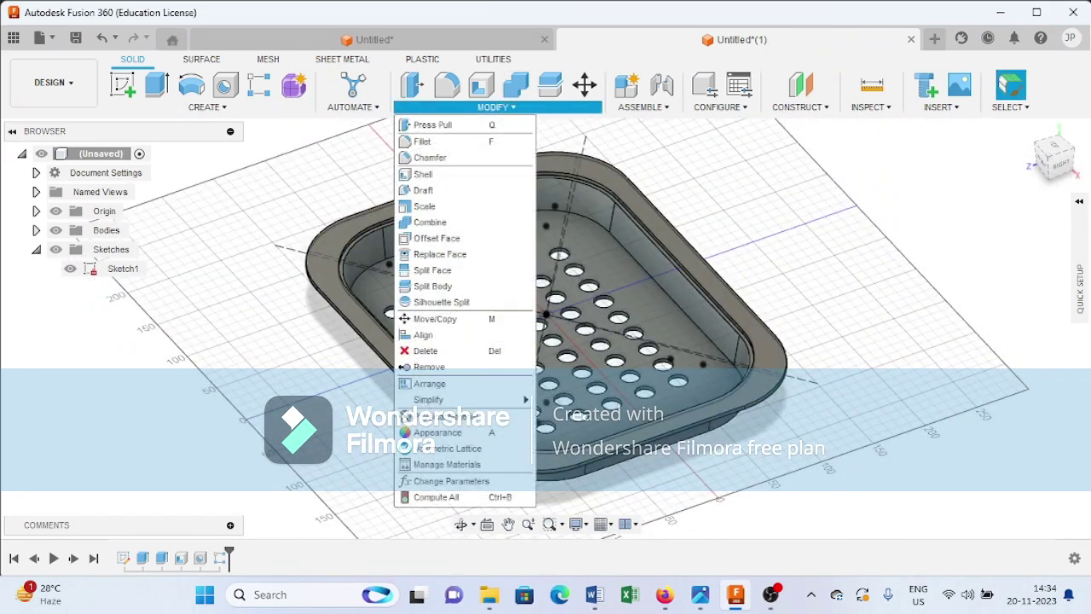
left_click(460, 416)
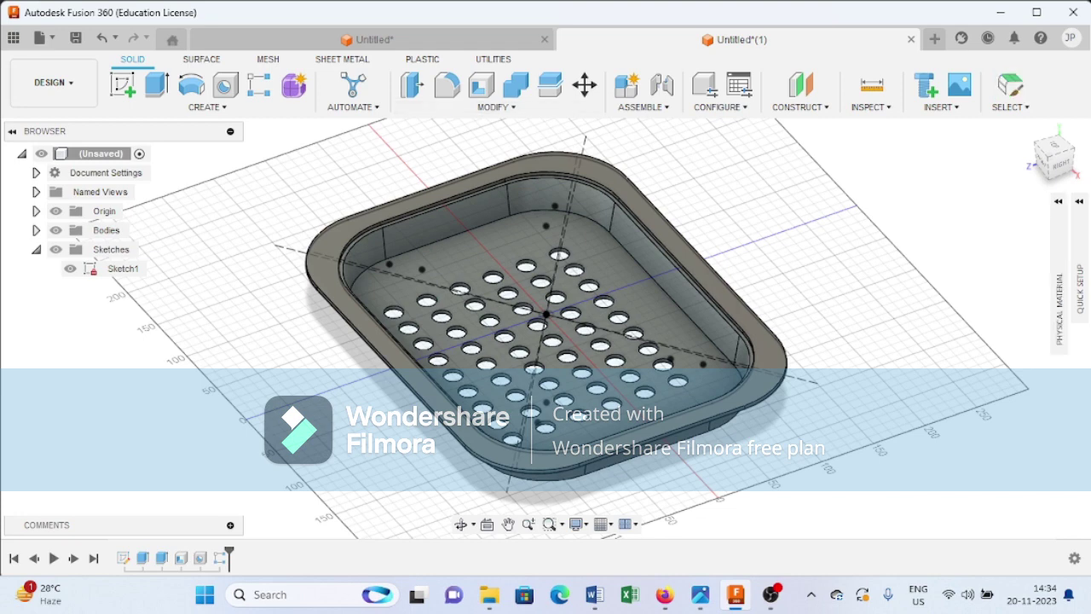
left_click(1058, 202)
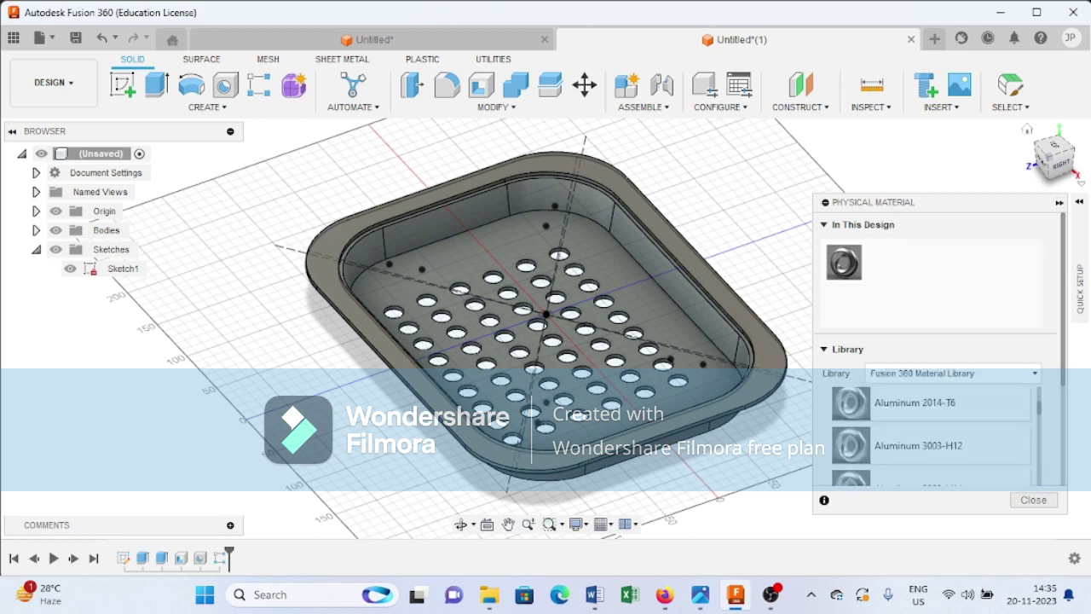
left_click_drag(852, 460, 648, 298)
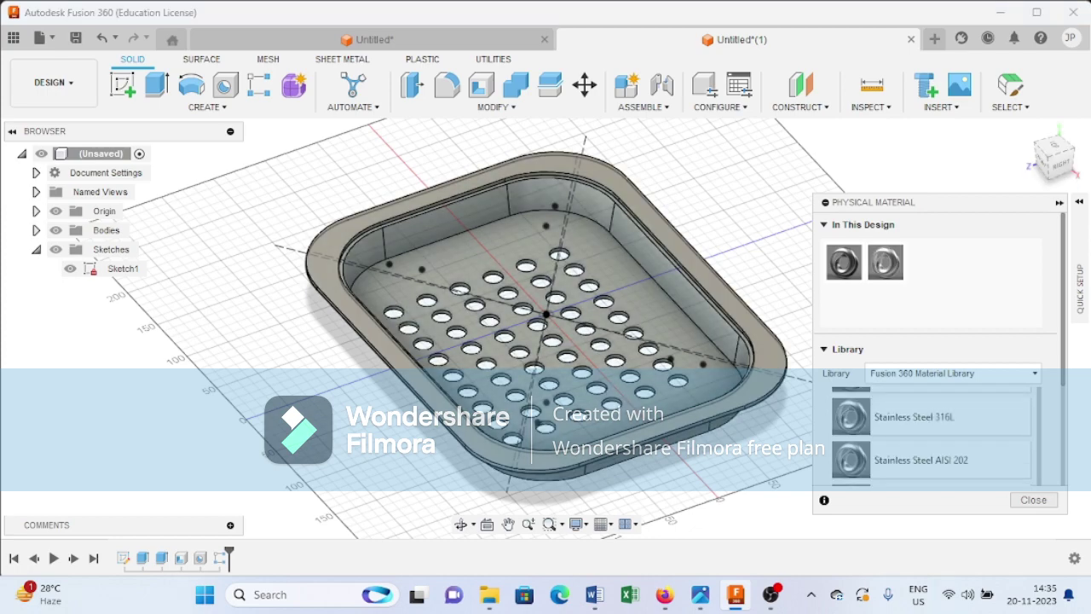
left_click(1034, 499)
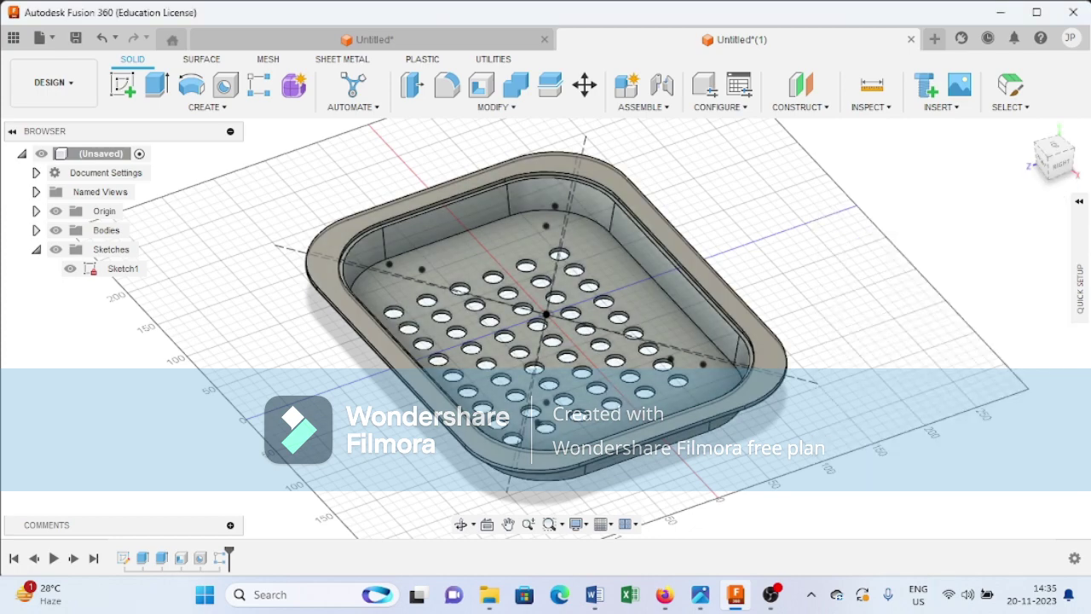
middle_click_drag(546, 341, 636, 345, "shift")
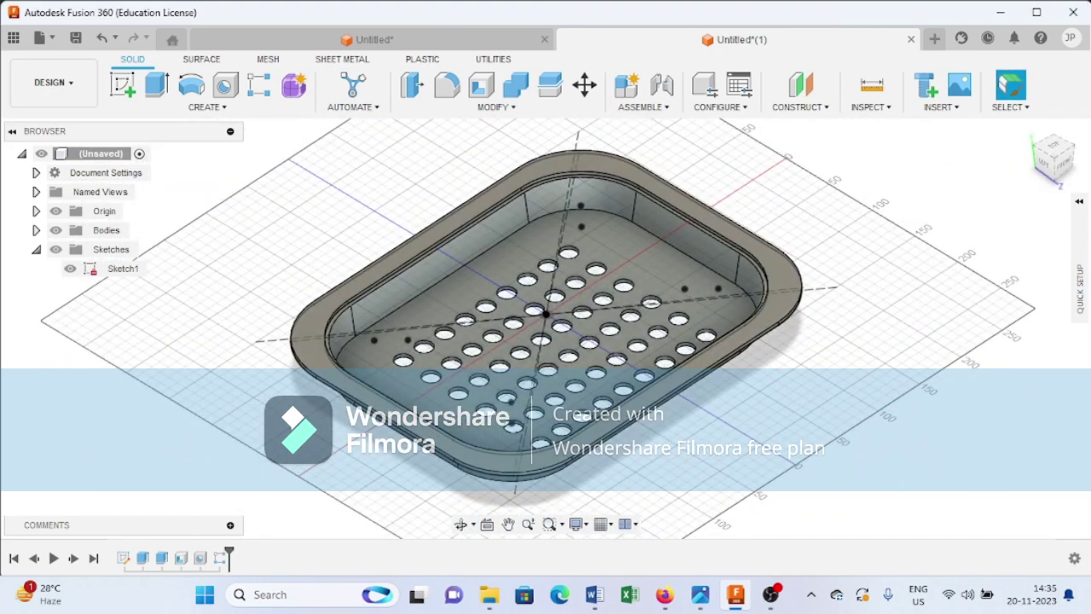